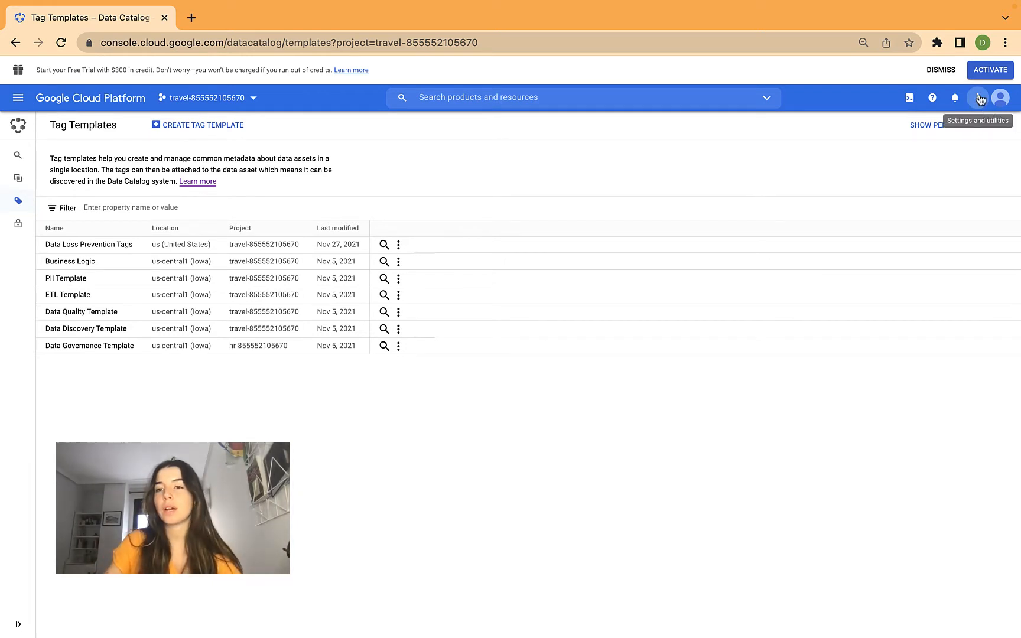
Review the browser's current account profile and the other profiles available
{"action": "left_click", "coordinate": [980, 45]}
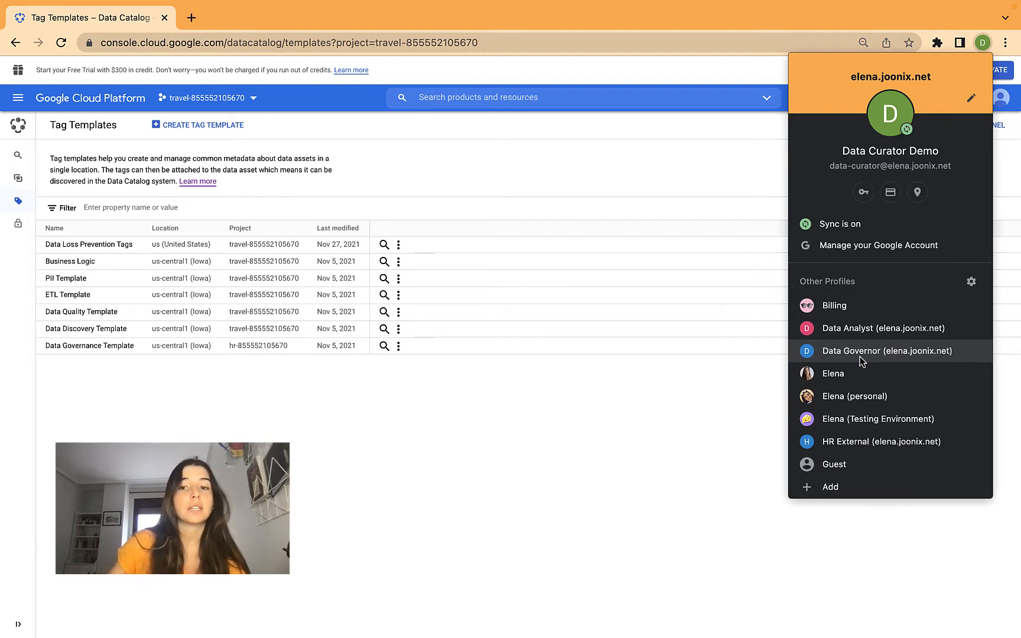
{"action": "left_click", "coordinate": [666, 172]}
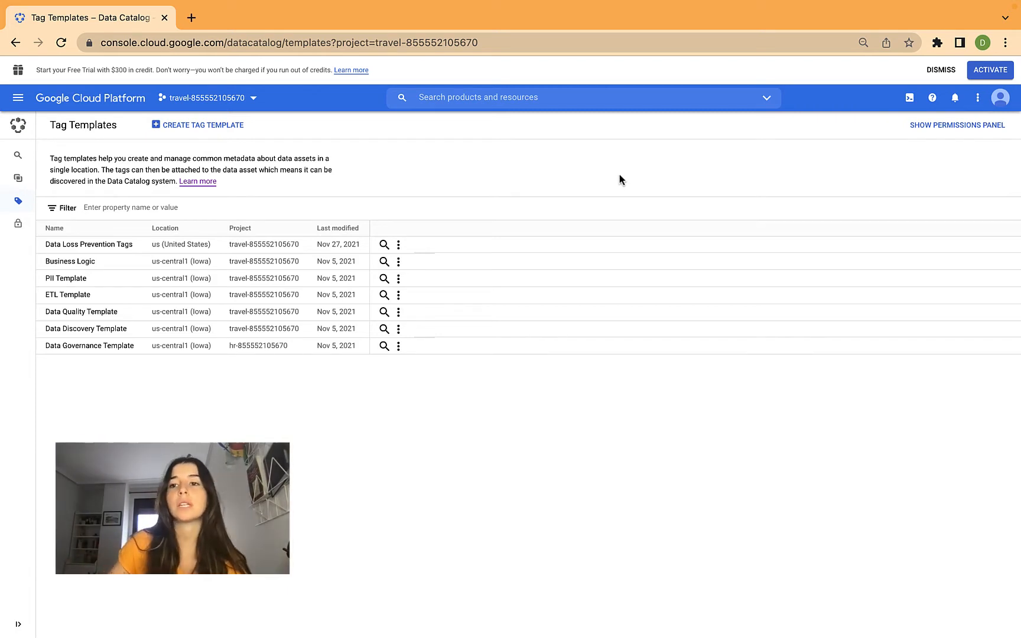
{"action": "left_click", "coordinate": [982, 43]}
{"action": "left_click", "coordinate": [444, 263]}
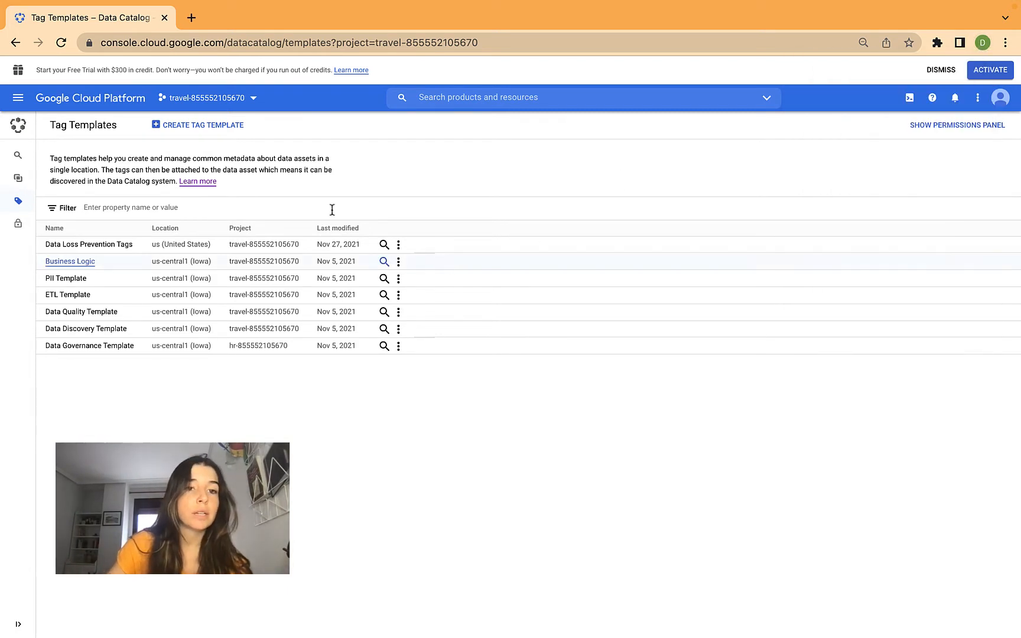
Try to create a tag template in the travel project with the Data Curator profile
{"action": "left_click", "coordinate": [182, 127]}
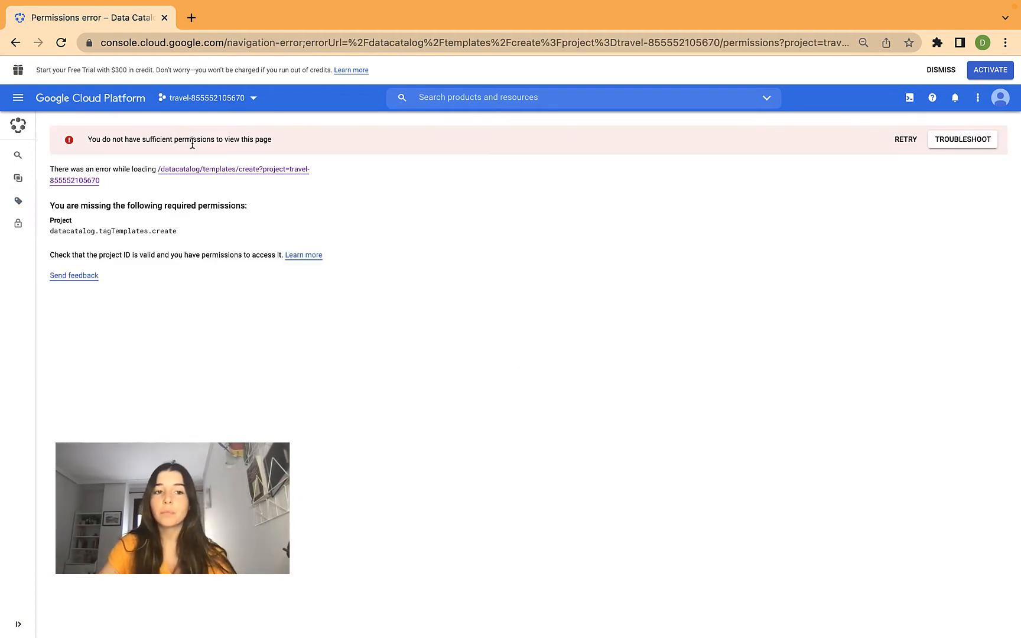
{"action": "triple_click", "coordinate": [133, 140]}
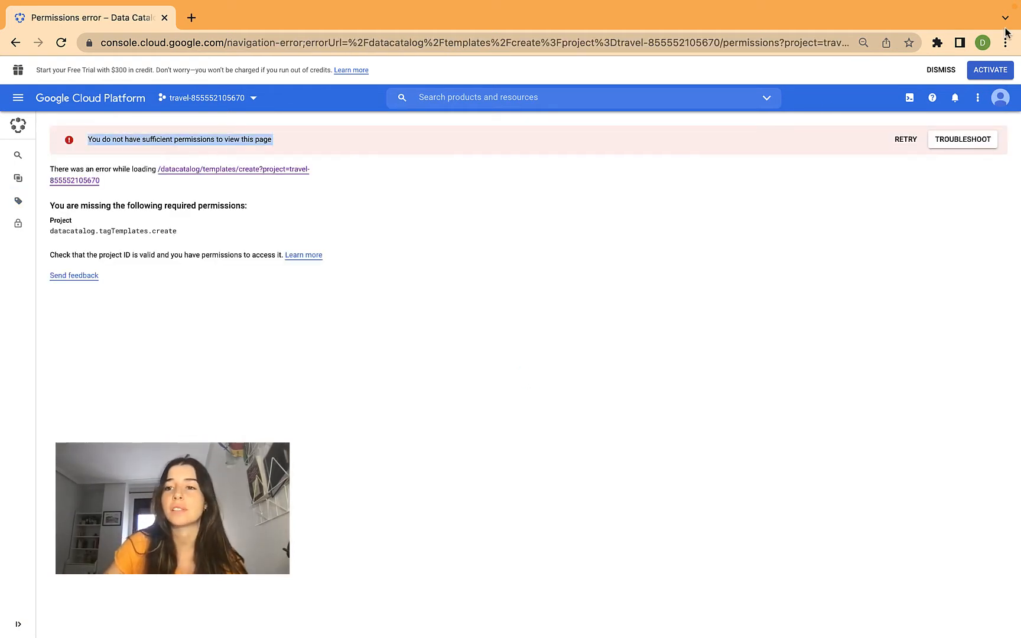
Switch to the Data Governor browser profile and start a new tag template in the finance project
{"action": "left_click", "coordinate": [983, 43]}
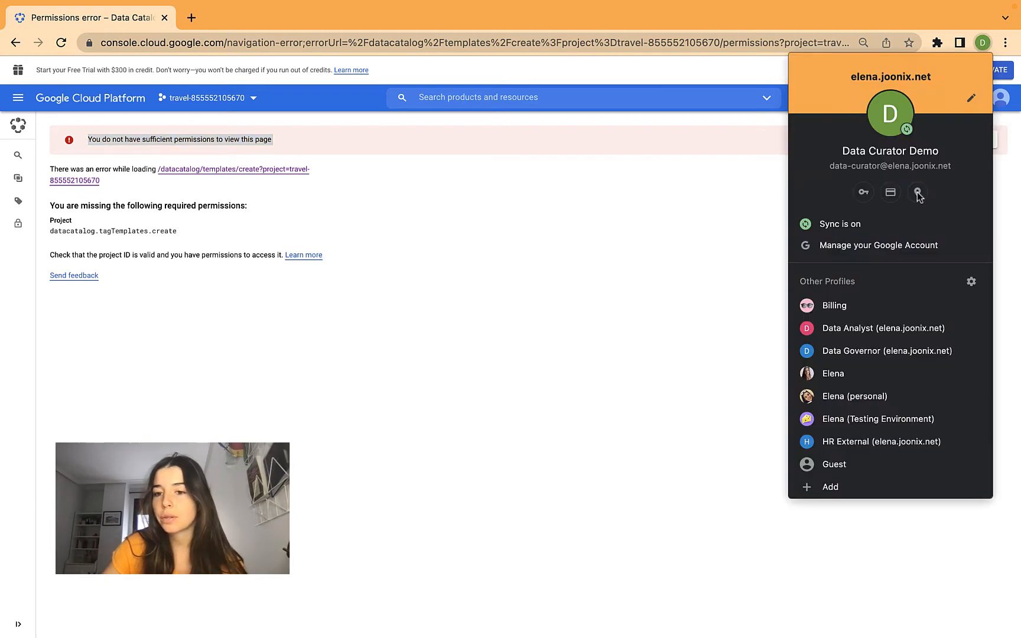
{"action": "left_click", "coordinate": [894, 351]}
{"action": "left_click", "coordinate": [292, 107]}
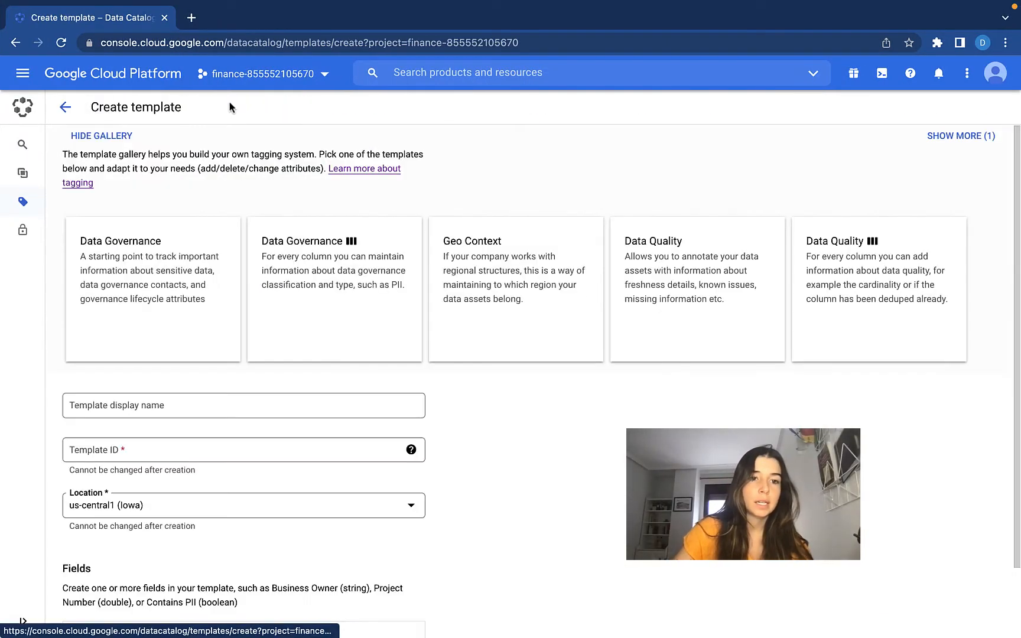
Set the new template's display name to "Demo Tag Template"
{"action": "scroll", "coordinate": [247, 392], "scroll_direction": "down", "scroll_amount": 2}
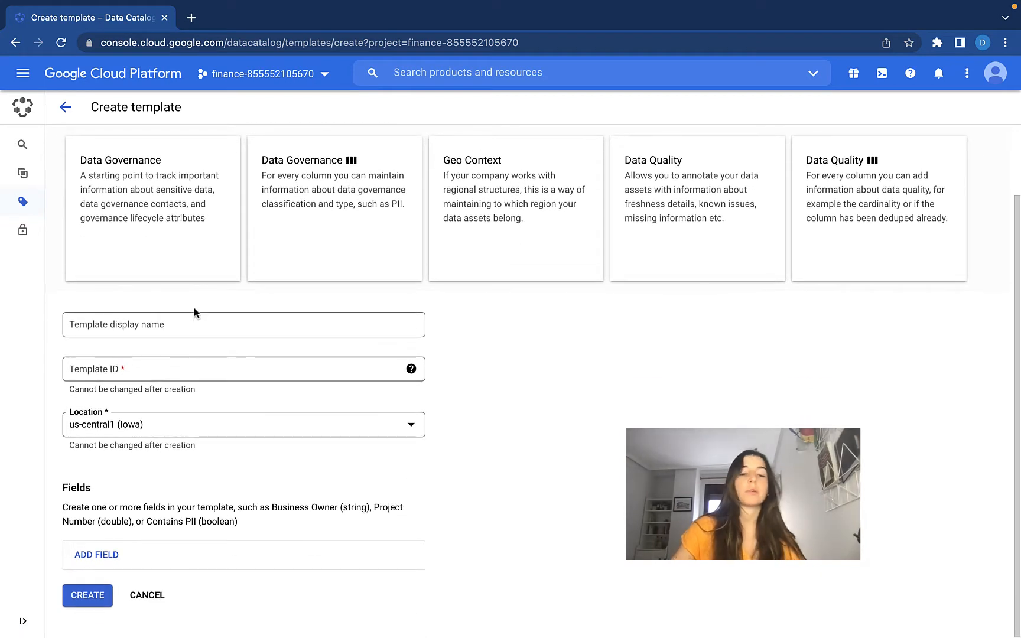
{"action": "left_click", "coordinate": [190, 319]}
{"action": "type", "text": "D"}
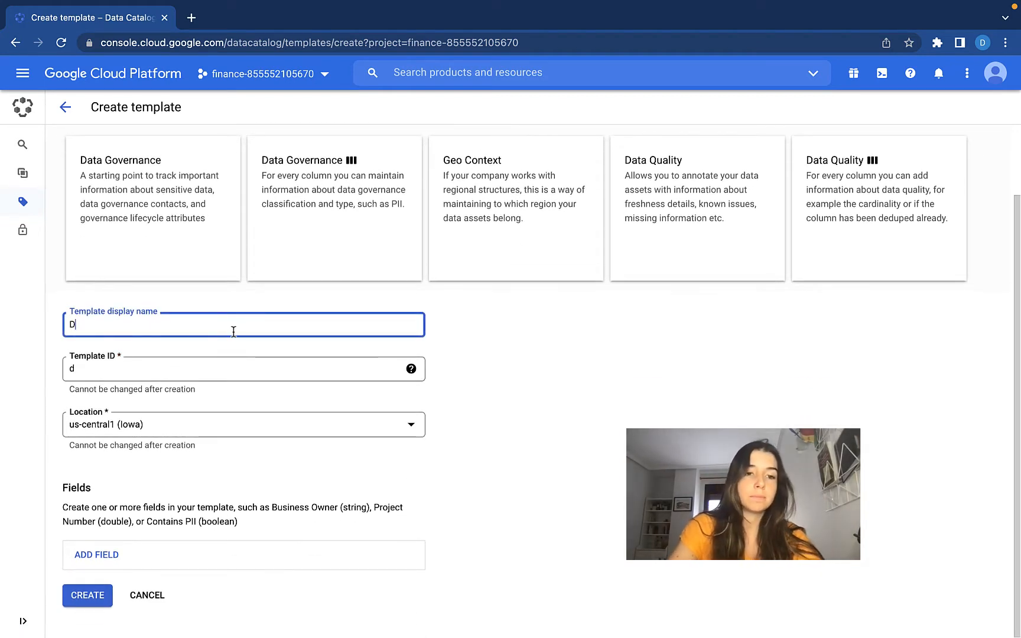
{"action": "type", "text": "e"}
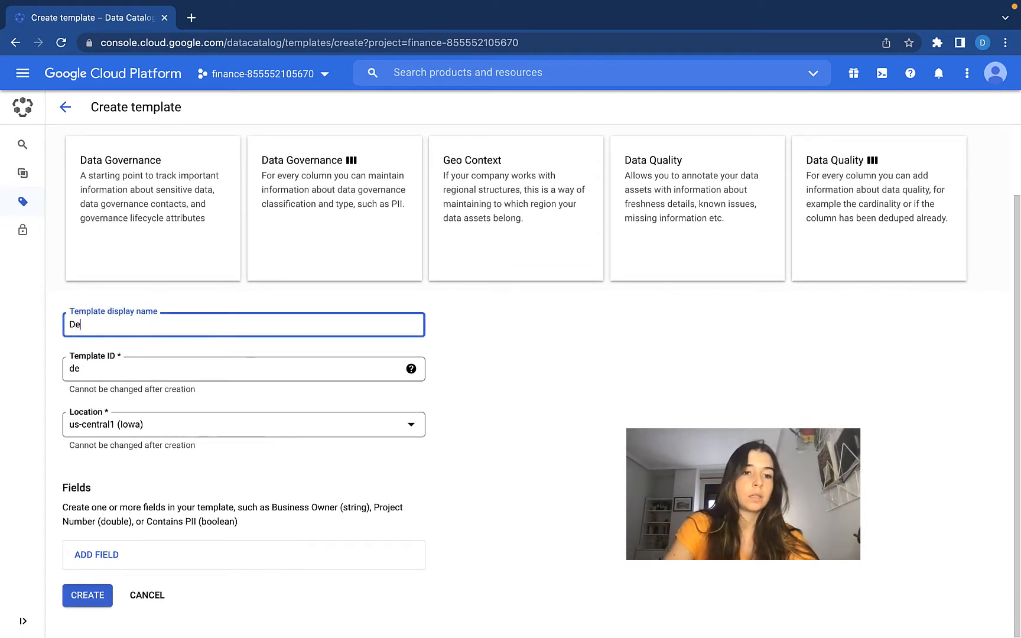
{"action": "type", "text": "mo Tag"}
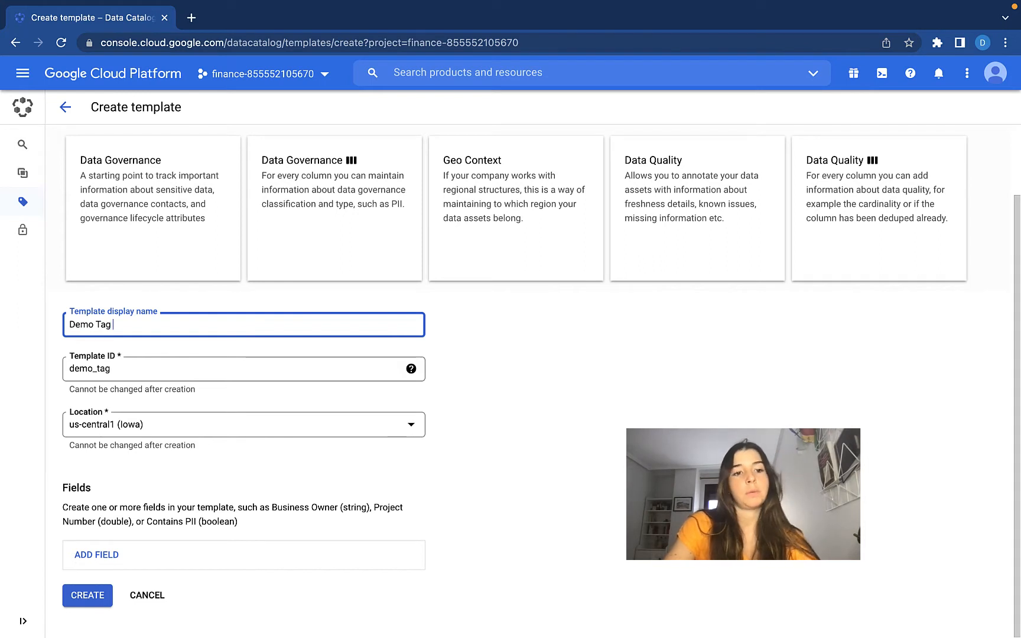
{"action": "type", "text": " Template"}
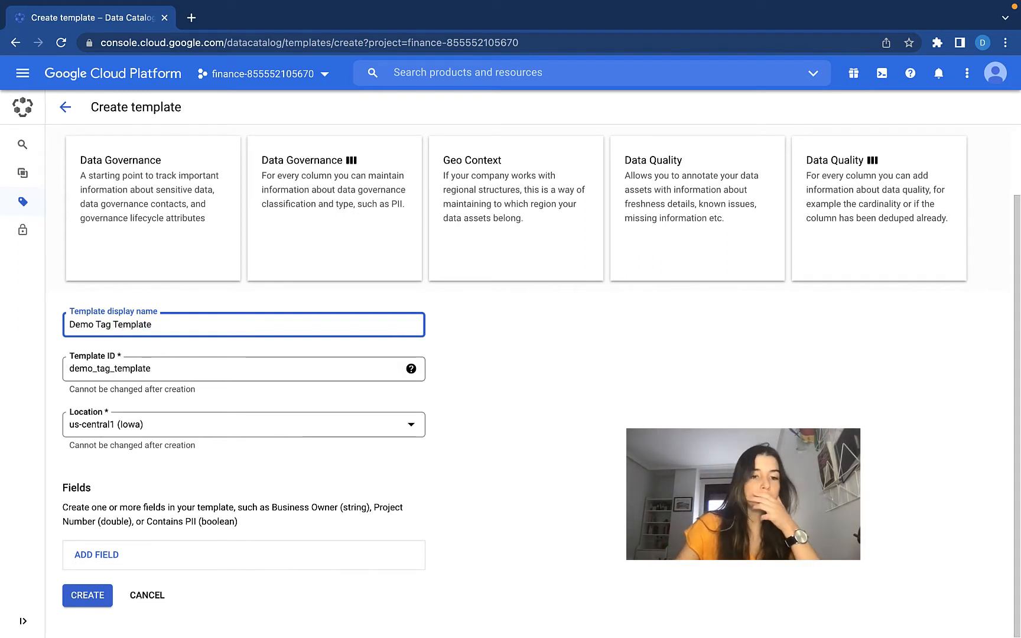
Add a String field to the template named "Data source" with the description "Source of our data"
{"action": "left_click", "coordinate": [123, 556]}
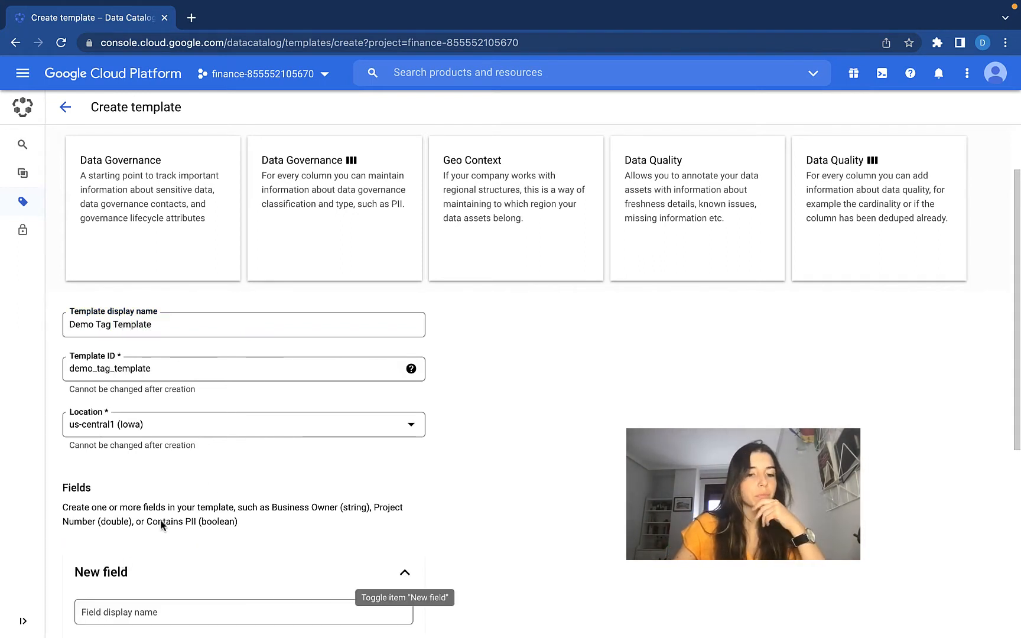
{"action": "scroll", "coordinate": [421, 366], "scroll_direction": "down", "scroll_amount": 5}
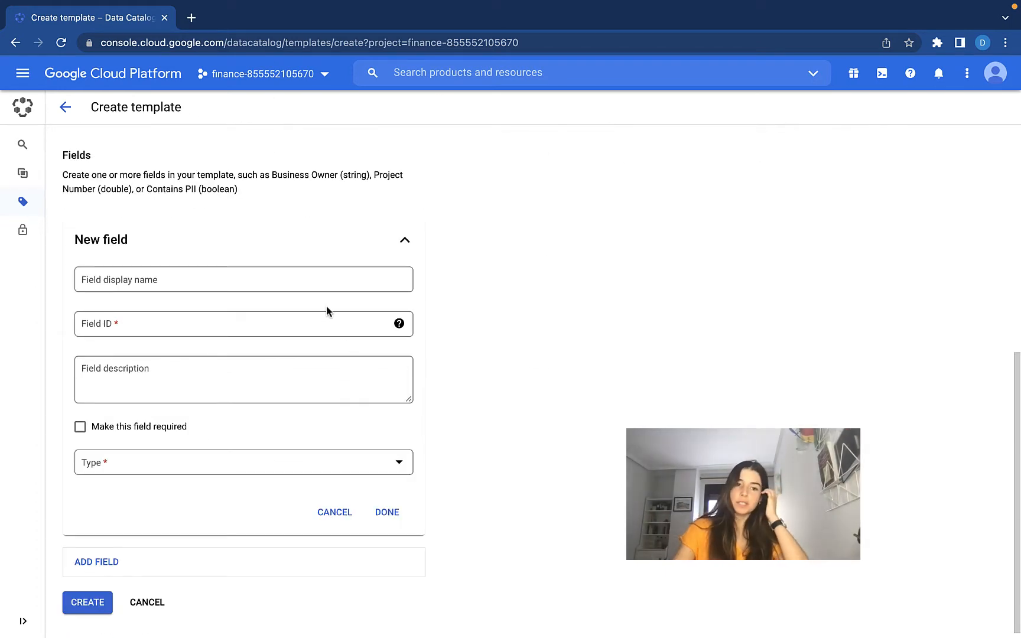
{"action": "left_click", "coordinate": [319, 275]}
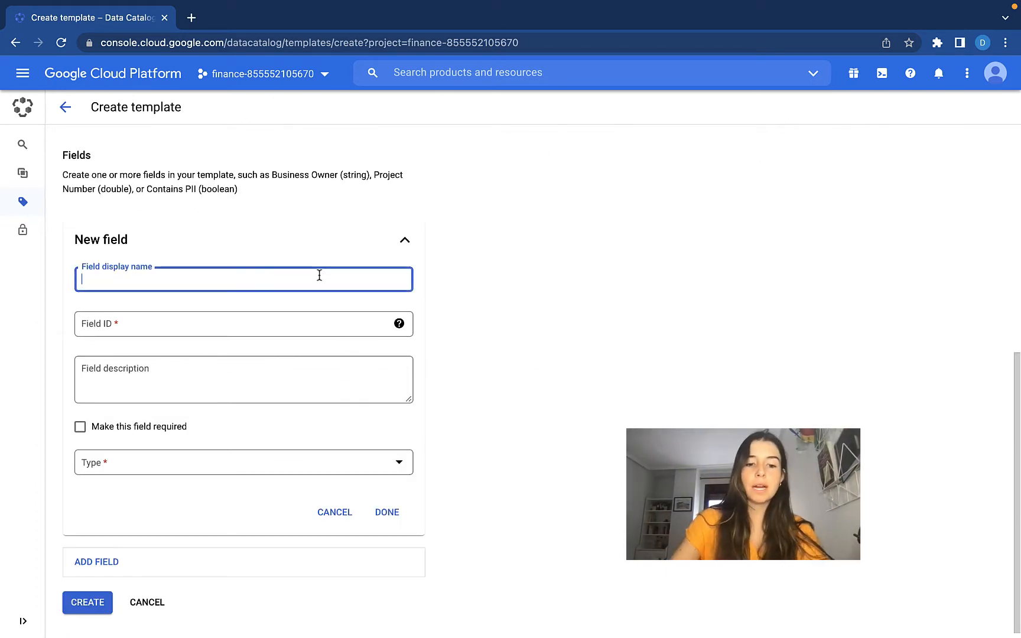
{"action": "type", "text": "Data source"}
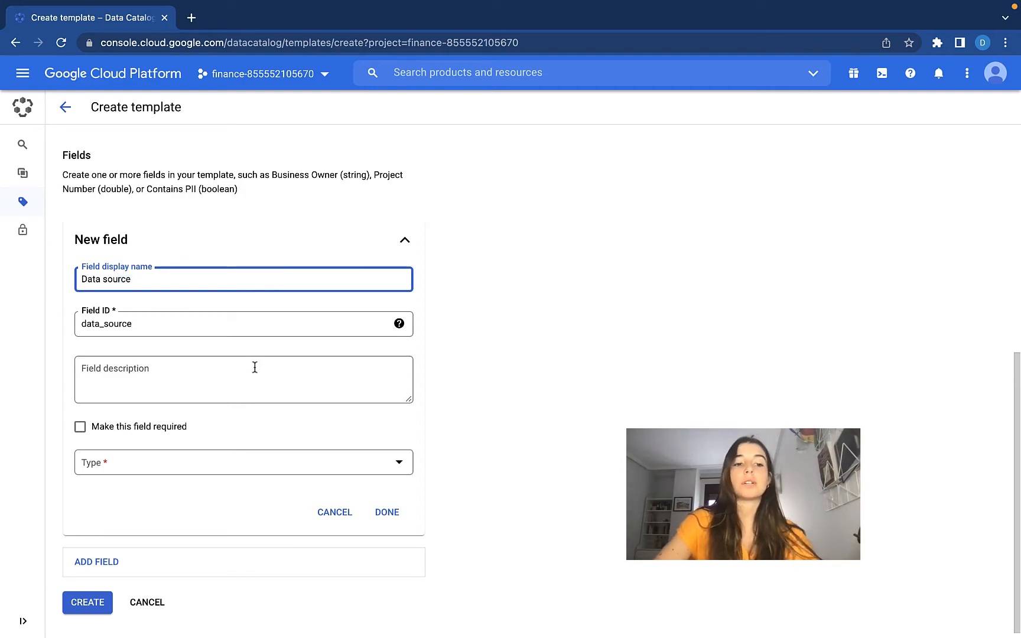
{"action": "left_click", "coordinate": [254, 368]}
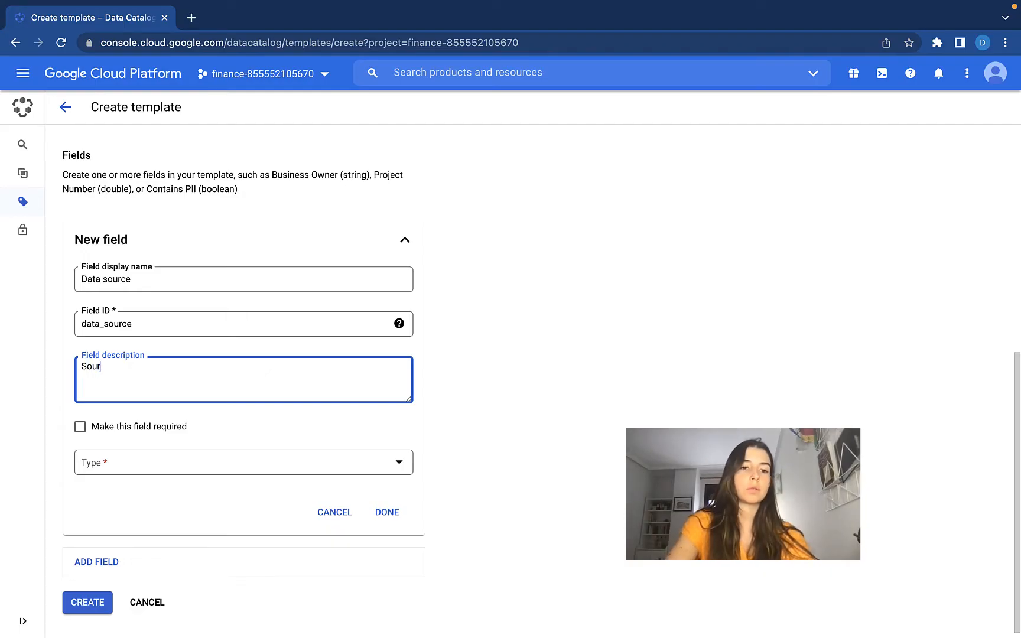
{"action": "type", "text": "Source of our dat"}
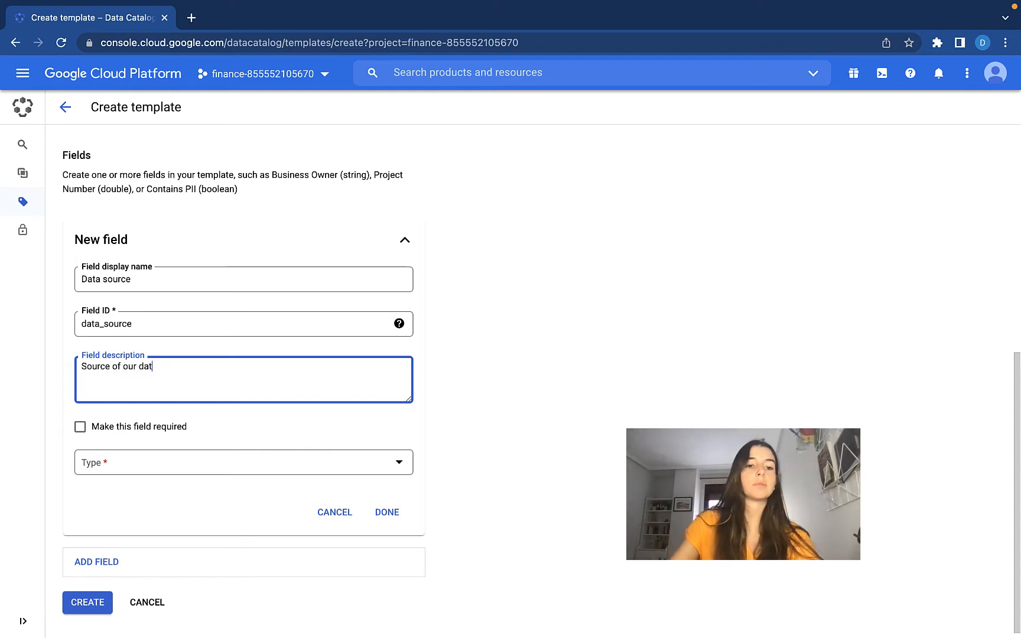
{"action": "type", "text": "a"}
{"action": "left_click", "coordinate": [130, 467]}
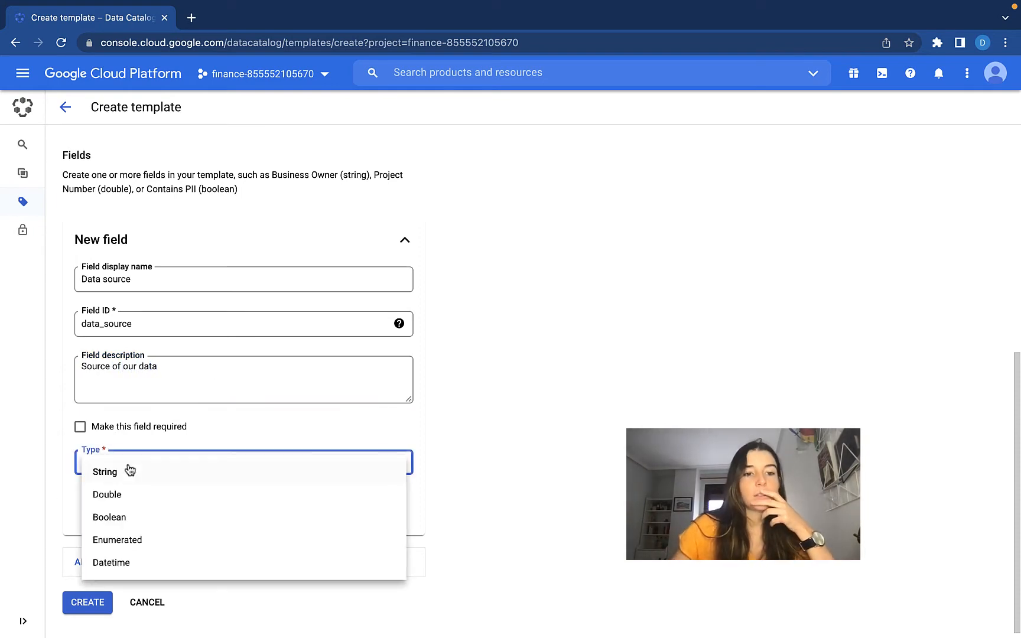
{"action": "left_click", "coordinate": [130, 471]}
{"action": "left_click", "coordinate": [403, 513]}
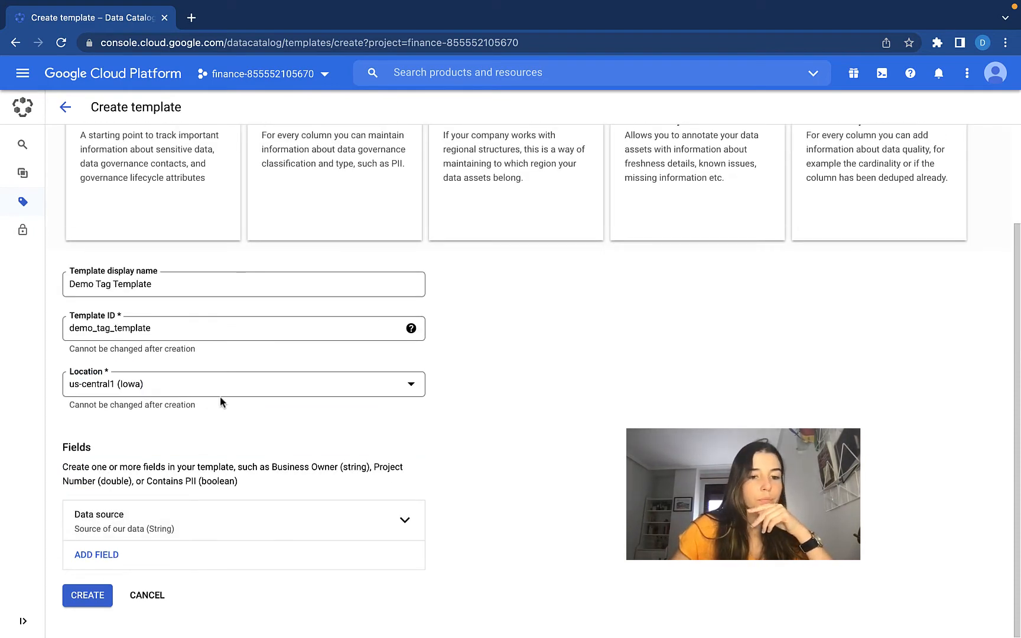
Add a second template field named "Num rows" with the type Double
{"action": "left_click", "coordinate": [99, 551]}
{"action": "scroll", "coordinate": [122, 497], "scroll_direction": "down", "scroll_amount": 5}
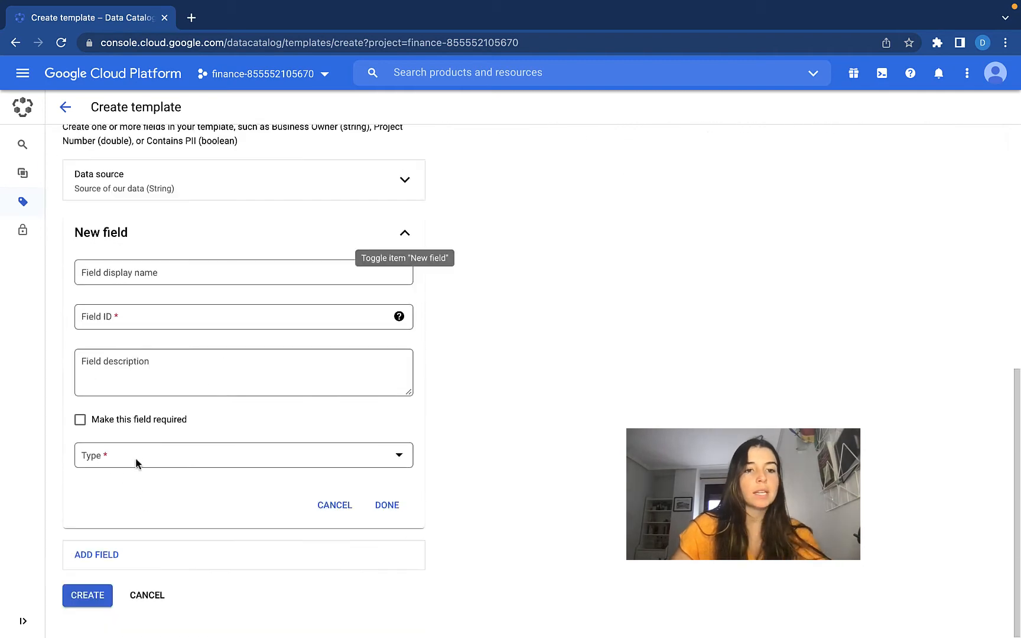
{"action": "left_click", "coordinate": [201, 268]}
{"action": "type", "text": "Num rows"}
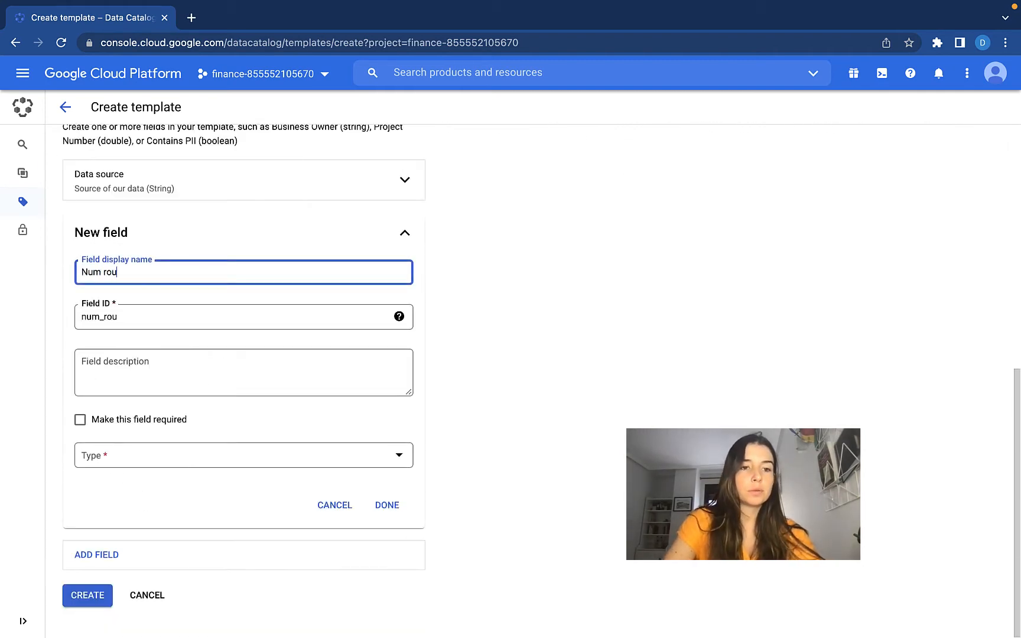
{"action": "left_click", "coordinate": [163, 465]}
{"action": "left_click", "coordinate": [157, 491]}
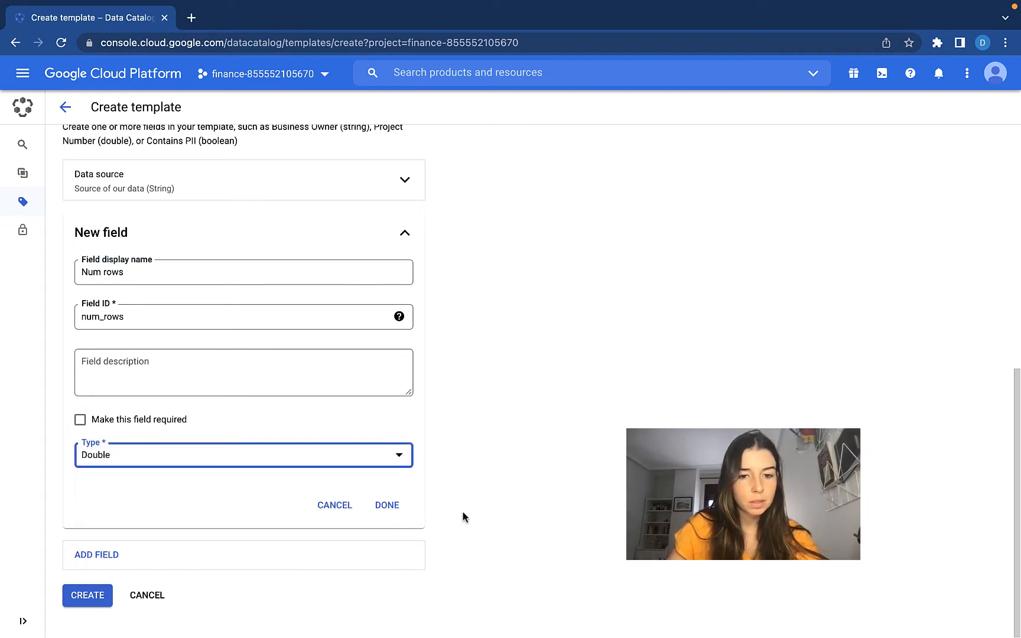
{"action": "left_click", "coordinate": [395, 510]}
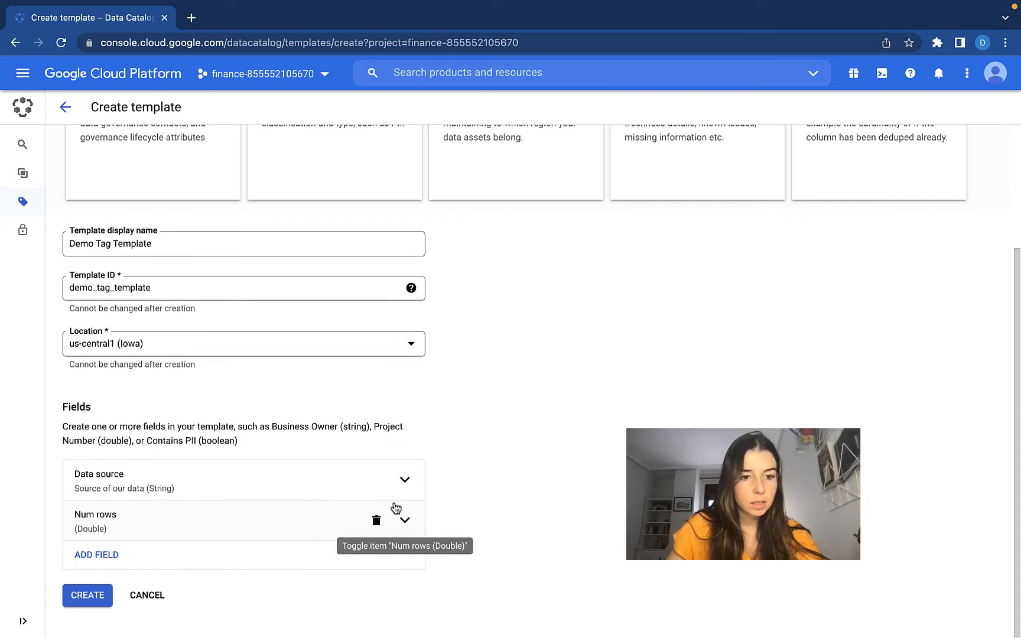
Start a third template field named "Cleansing data" and set its type to Enumerated
{"action": "left_click", "coordinate": [98, 555]}
{"action": "left_click", "coordinate": [240, 276]}
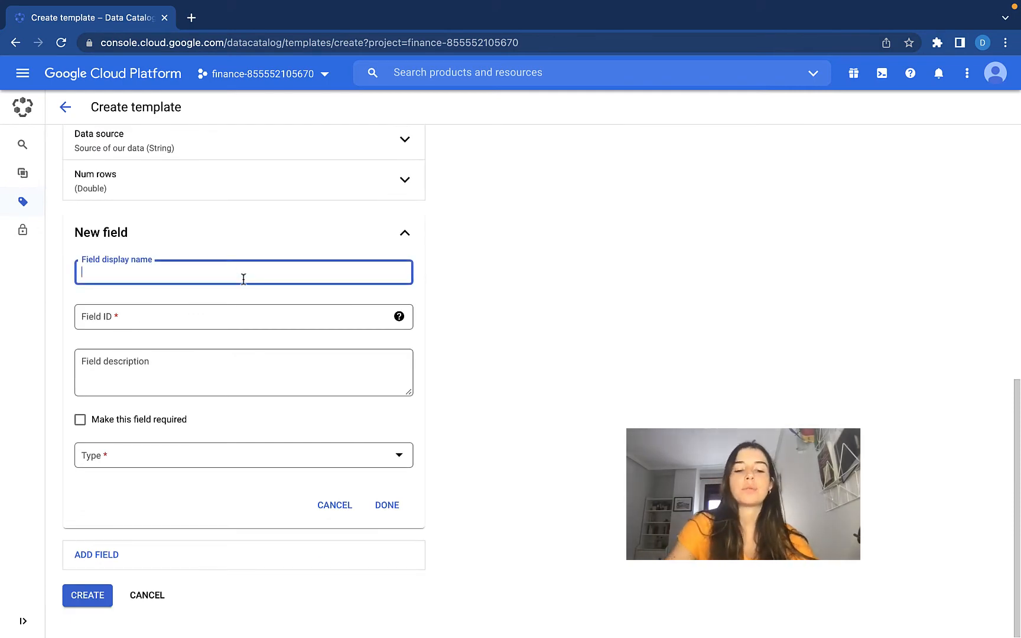
{"action": "type", "text": "Cleansing "}
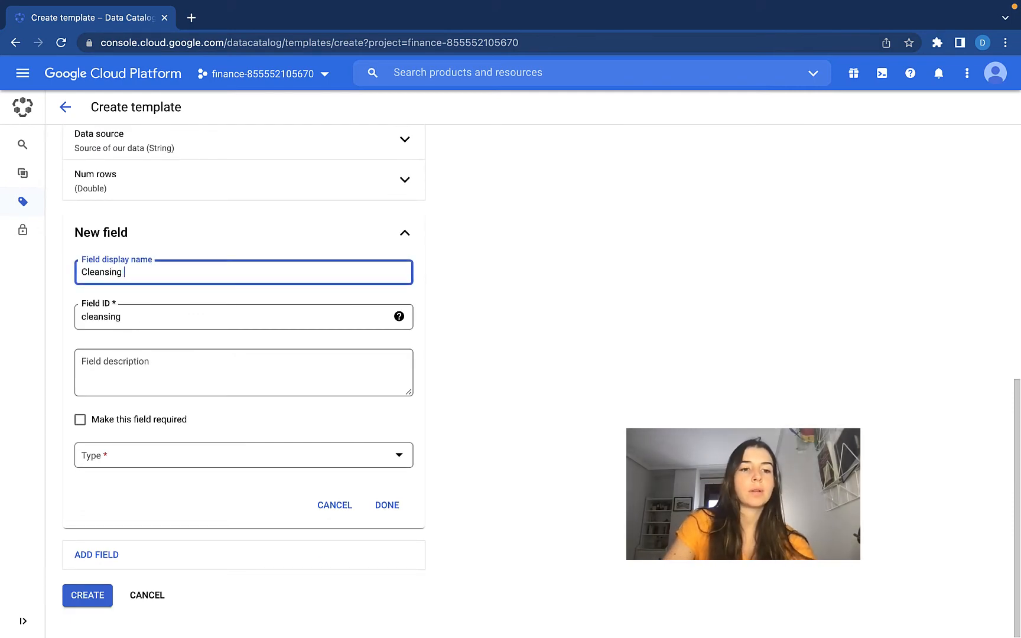
{"action": "type", "text": "data"}
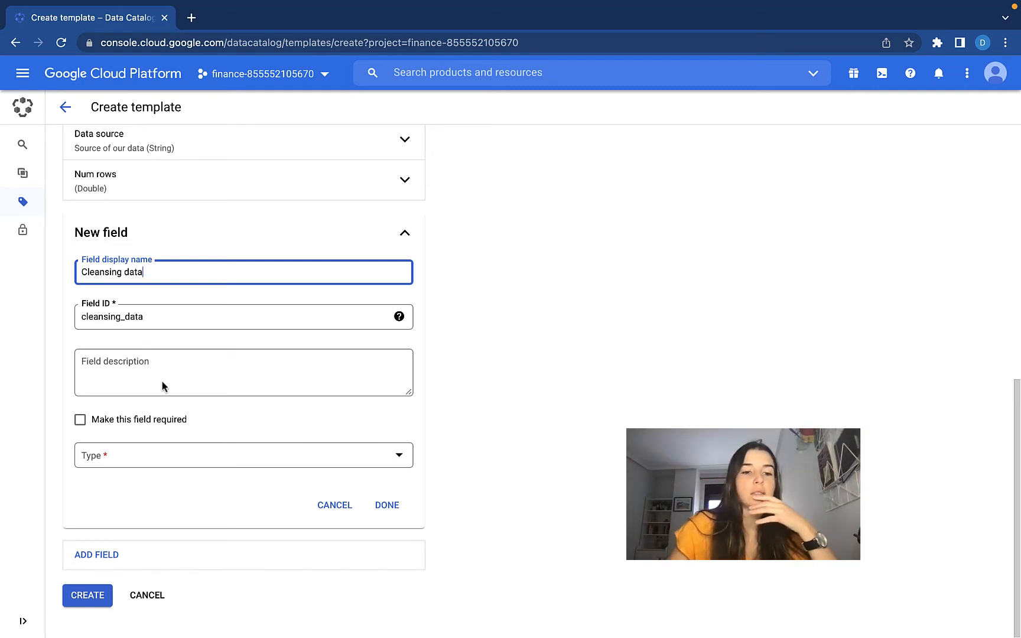
{"action": "left_click", "coordinate": [183, 452]}
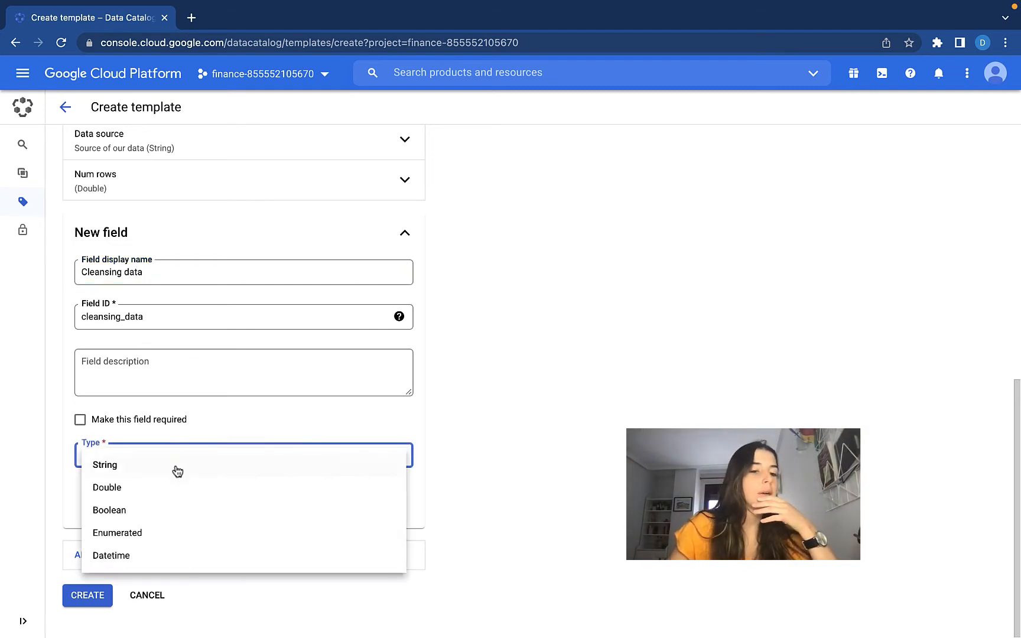
{"action": "left_click", "coordinate": [178, 534]}
{"action": "scroll", "coordinate": [156, 513], "scroll_direction": "down", "scroll_amount": 3}
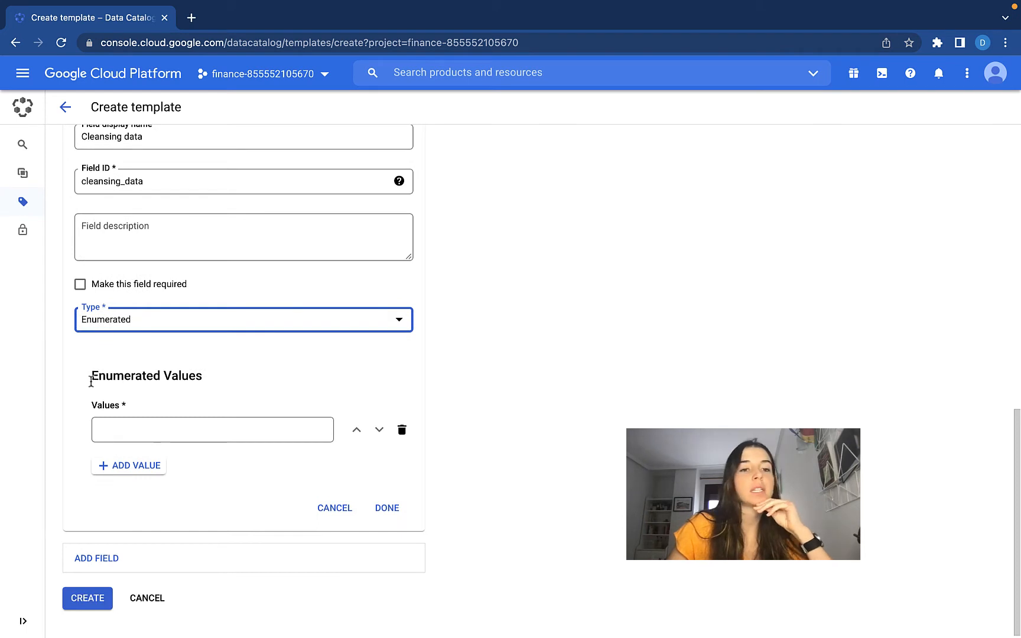
Add the enumerated values "Clean data", "Processing data" and "Raw data" to the Cleansing data field
{"action": "left_click", "coordinate": [153, 425]}
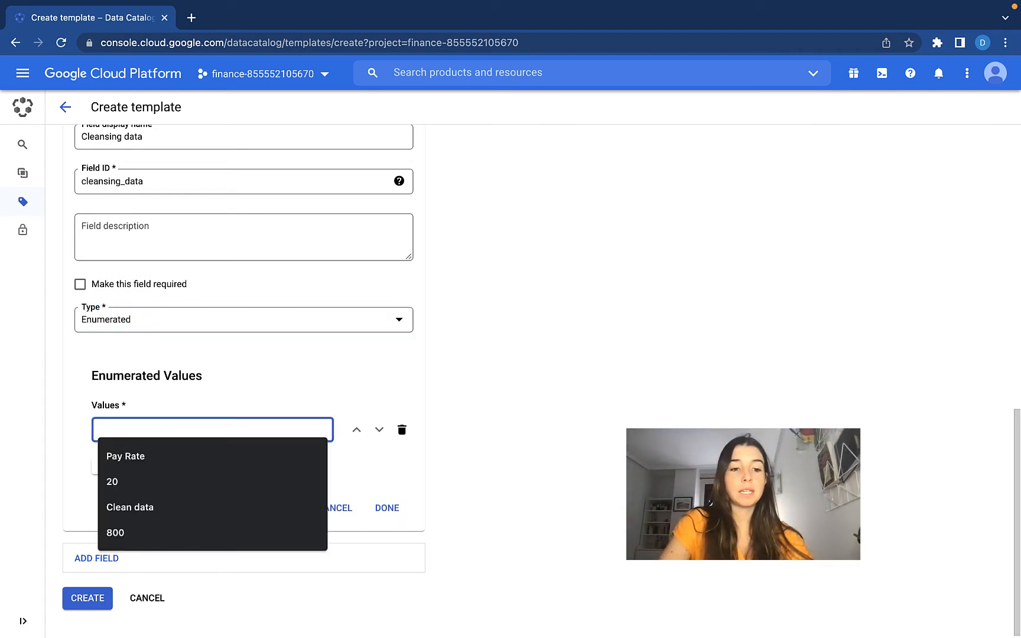
{"action": "type", "text": "Clean data"}
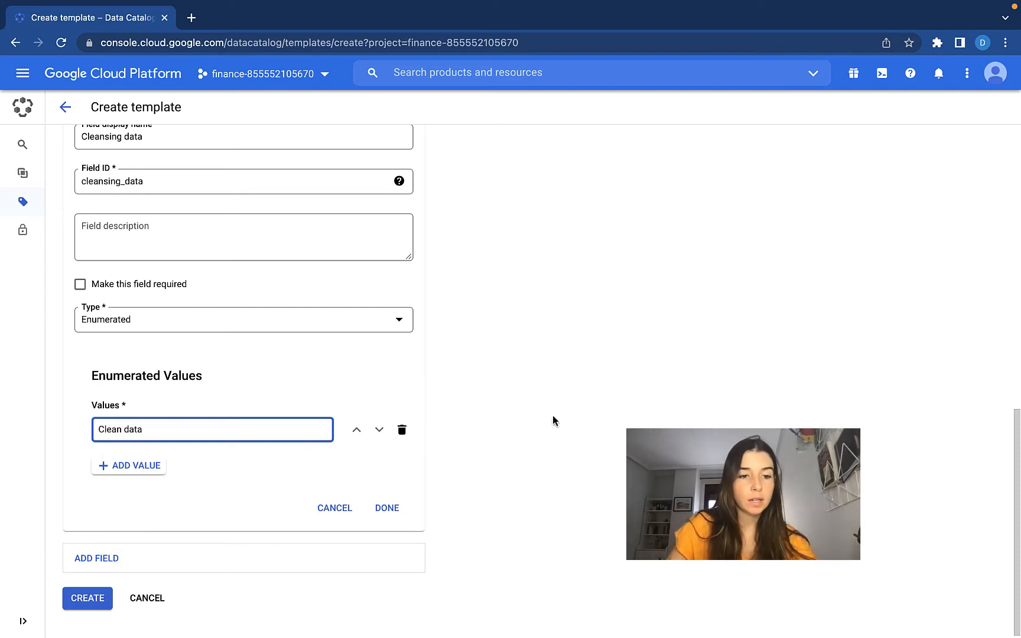
{"action": "left_click", "coordinate": [137, 465]}
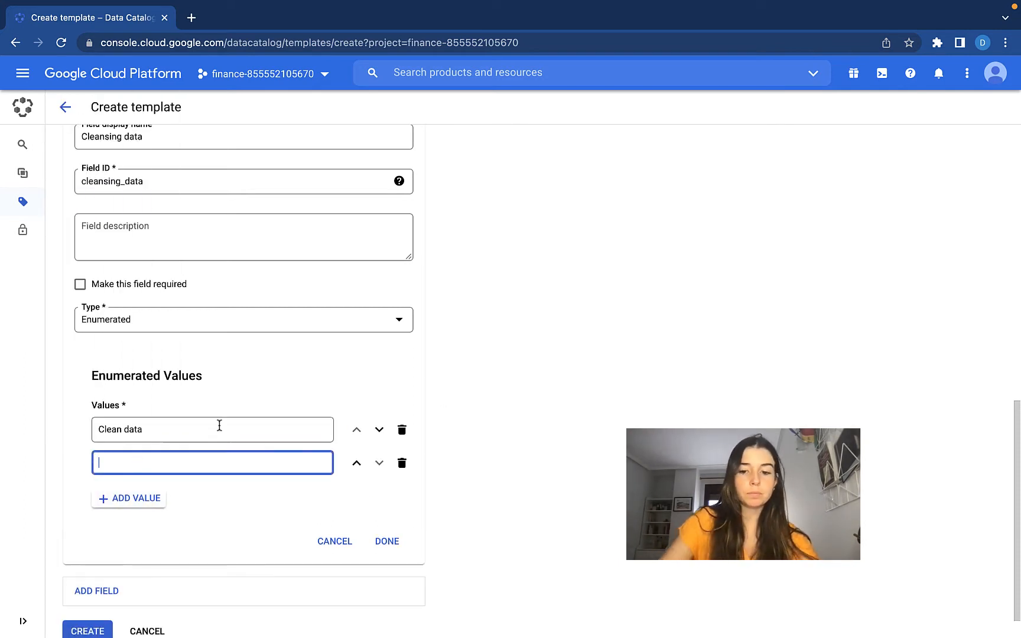
{"action": "type", "text": "Process"}
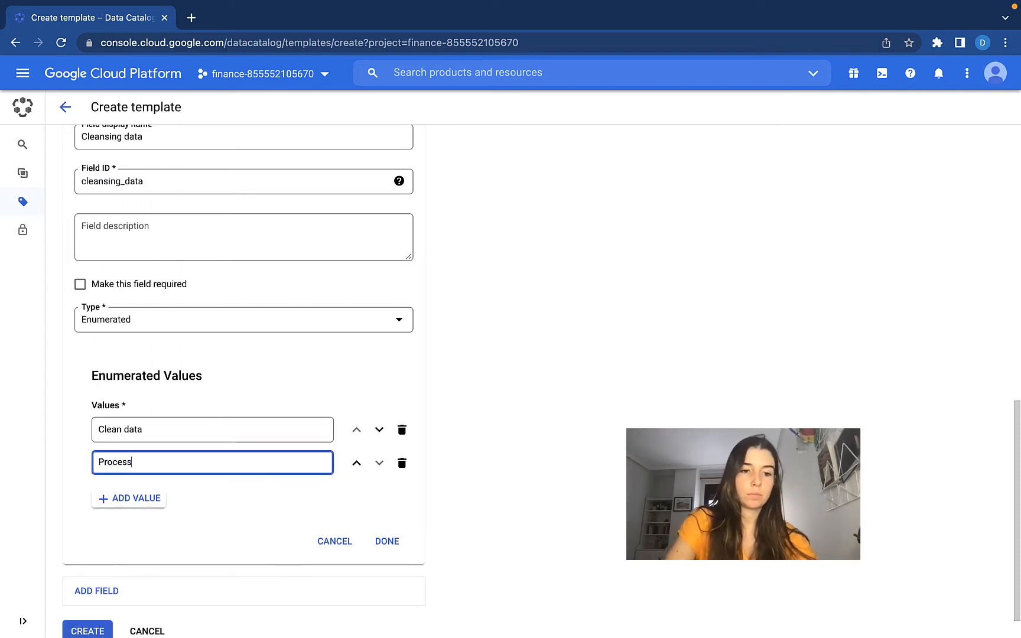
{"action": "type", "text": "ing data"}
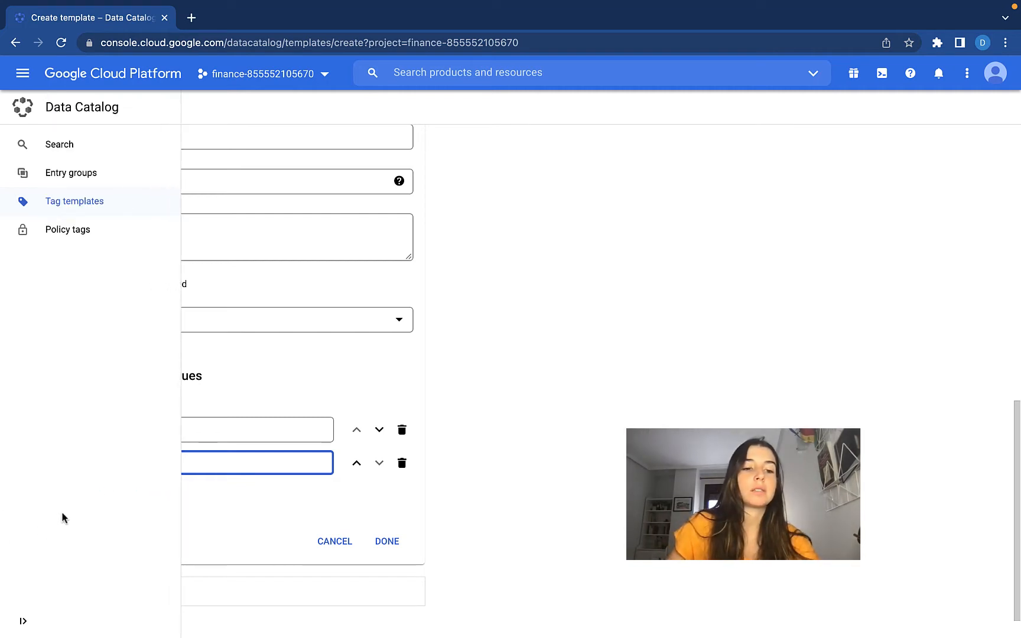
{"action": "left_click", "coordinate": [159, 498]}
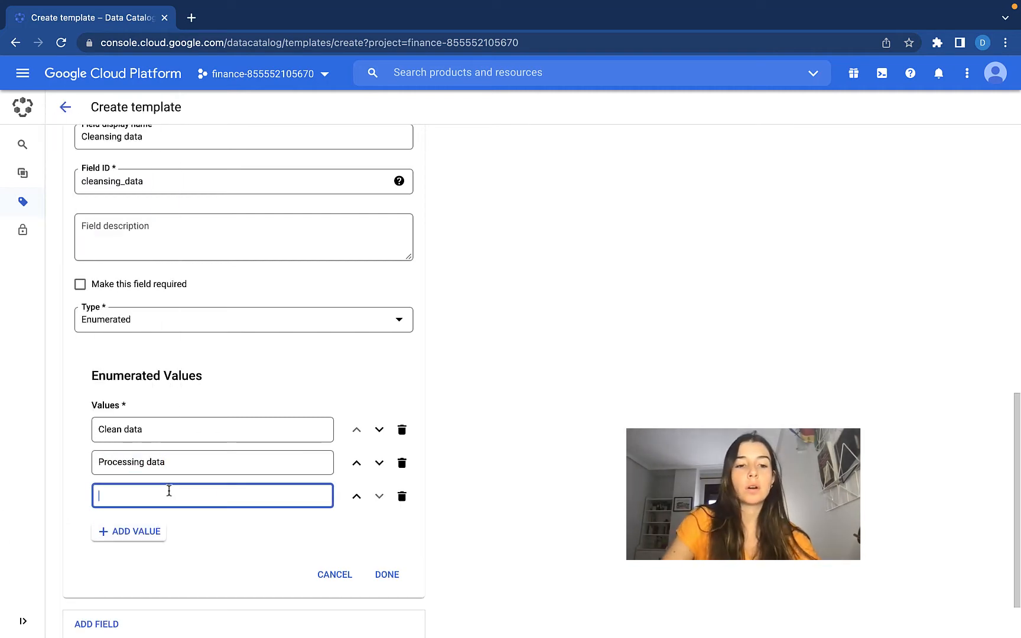
{"action": "type", "text": "Raq"}
{"action": "key", "text": "BackSpace"}
{"action": "type", "text": "w"}
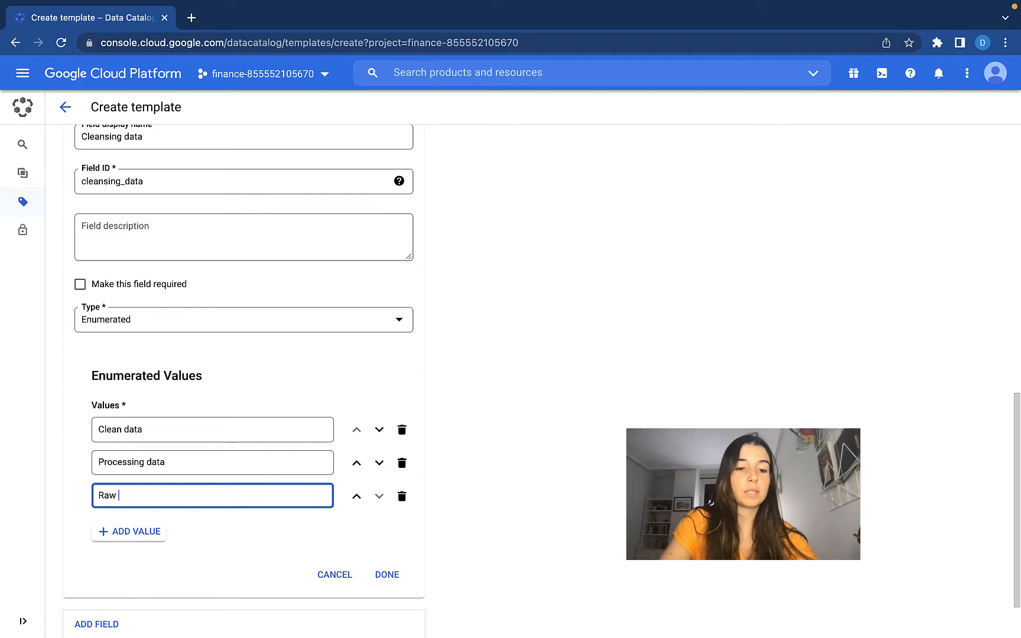
{"action": "type", "text": " data"}
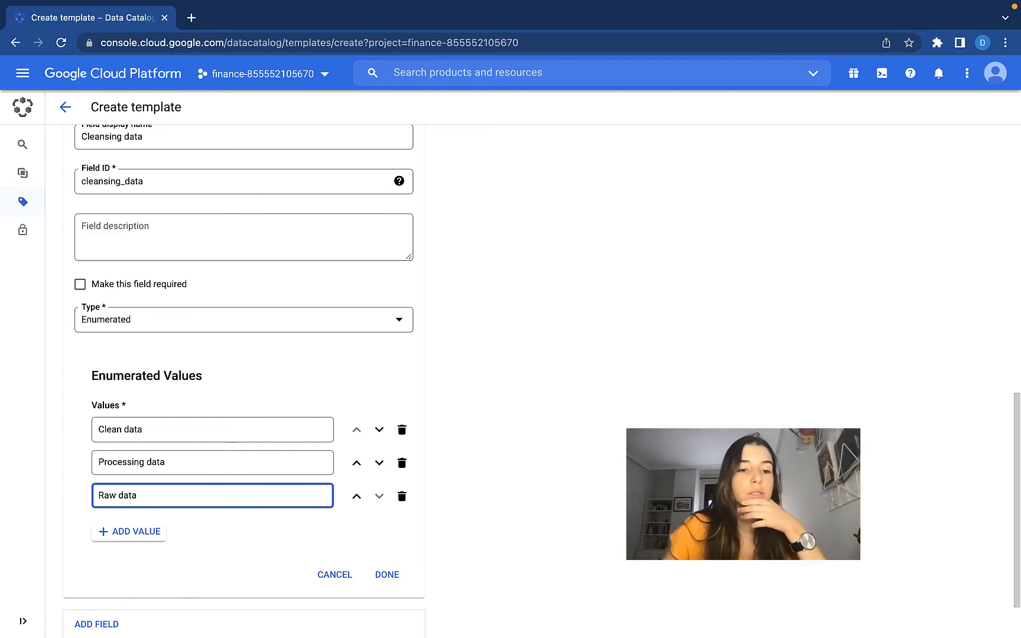
Make the Cleansing data field required and finish its definition
{"action": "scroll", "coordinate": [384, 414], "scroll_direction": "up", "scroll_amount": 2}
{"action": "scroll", "coordinate": [354, 450], "scroll_direction": "down", "scroll_amount": 2}
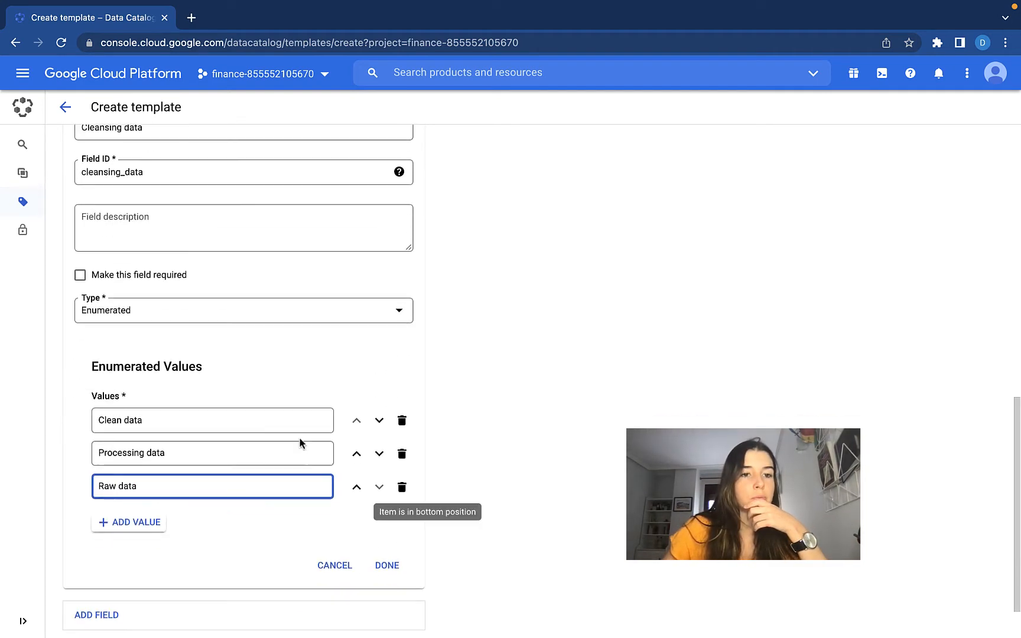
{"action": "left_click", "coordinate": [153, 273]}
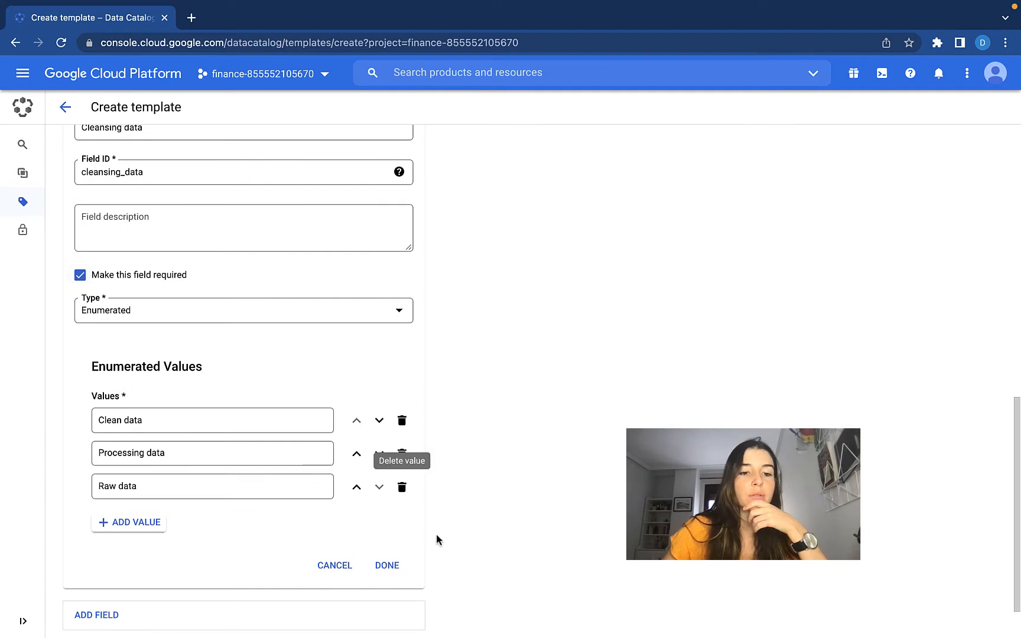
{"action": "left_click", "coordinate": [389, 566]}
Add a fourth template field named "Has PII" with the type Boolean and make it required
{"action": "left_click", "coordinate": [97, 558]}
{"action": "scroll", "coordinate": [236, 360], "scroll_direction": "down", "scroll_amount": 5}
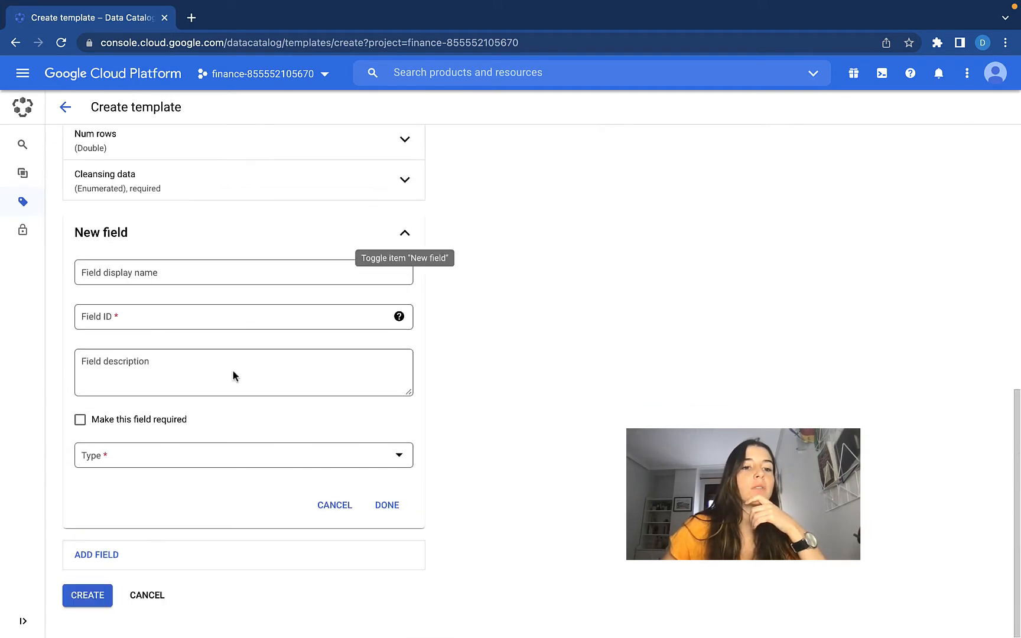
{"action": "left_click", "coordinate": [157, 273]}
{"action": "type", "text": "Has "}
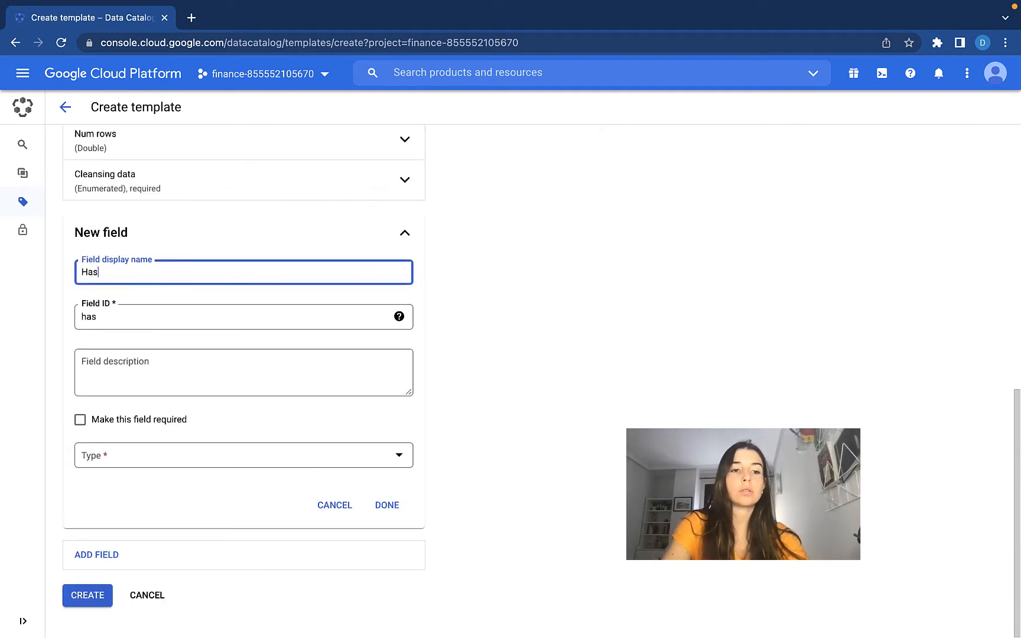
{"action": "type", "text": "PII"}
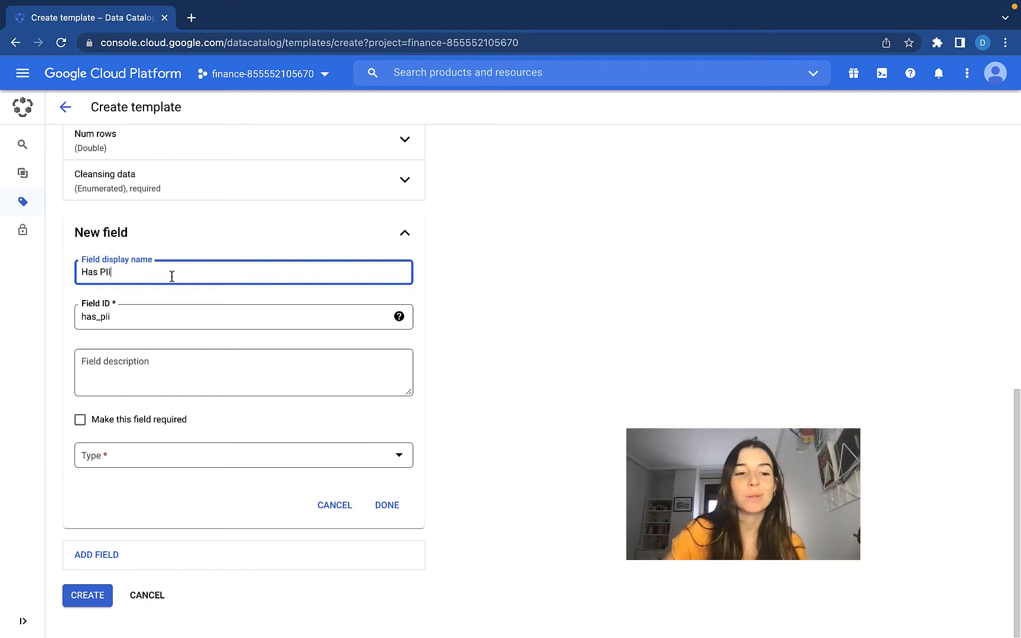
{"action": "left_click", "coordinate": [201, 458]}
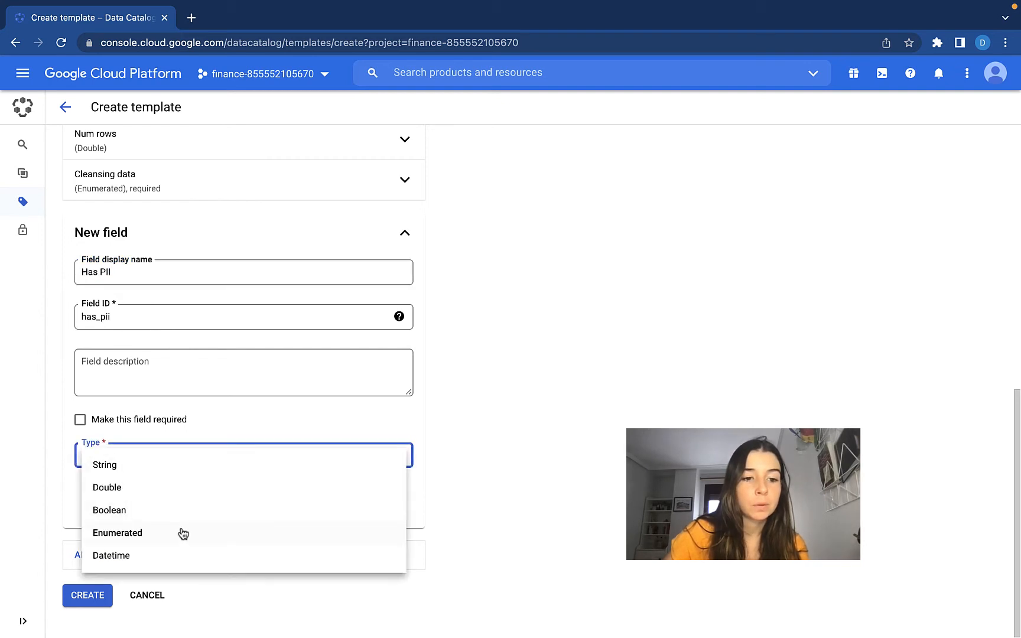
{"action": "left_click", "coordinate": [178, 493]}
{"action": "left_click", "coordinate": [157, 459]}
{"action": "left_click", "coordinate": [157, 514]}
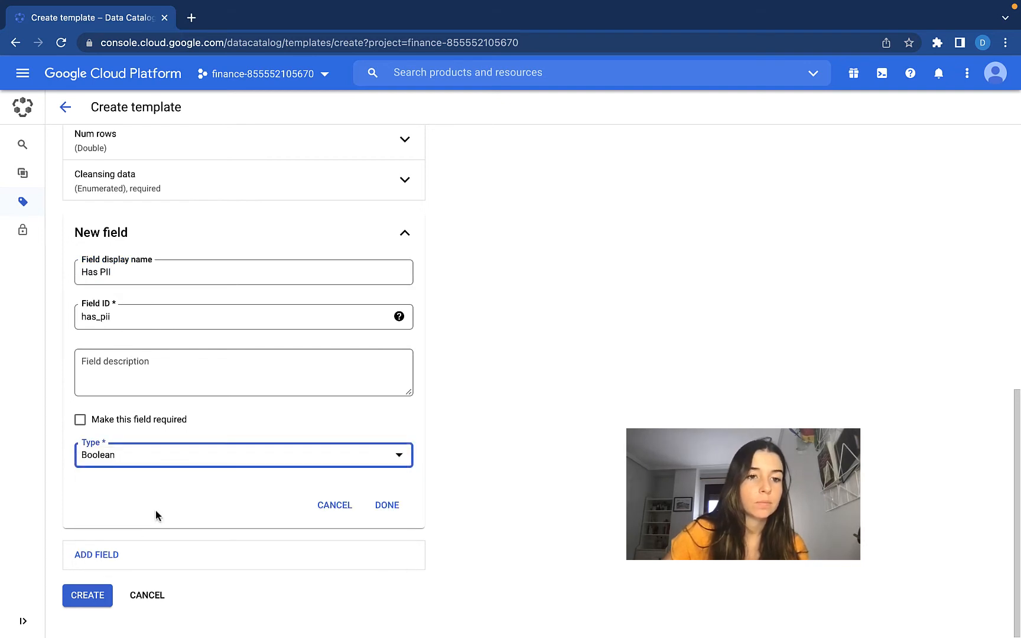
{"action": "left_click", "coordinate": [126, 425]}
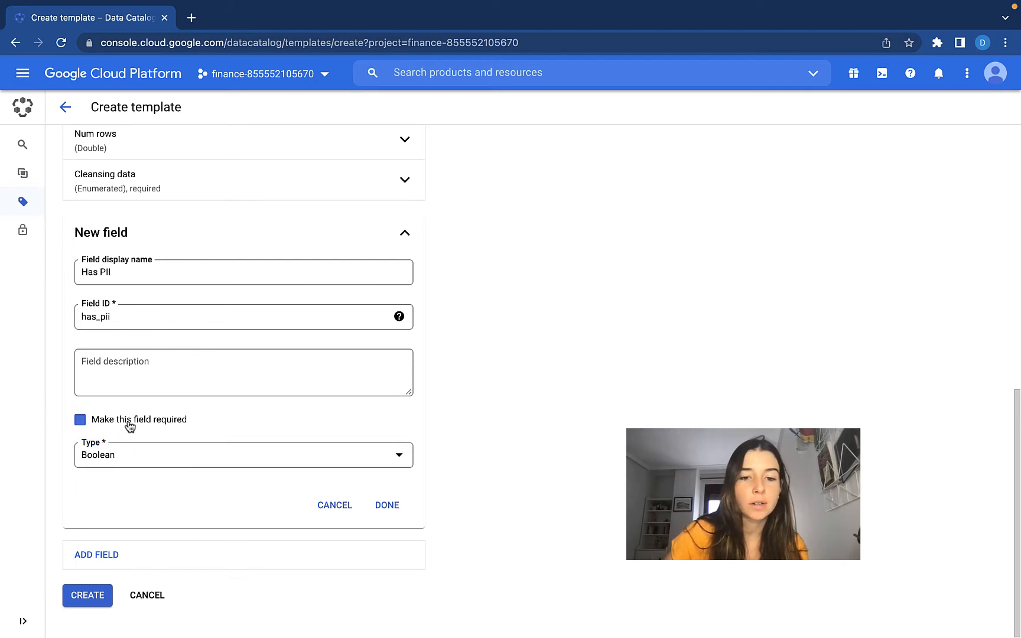
{"action": "left_click", "coordinate": [383, 507]}
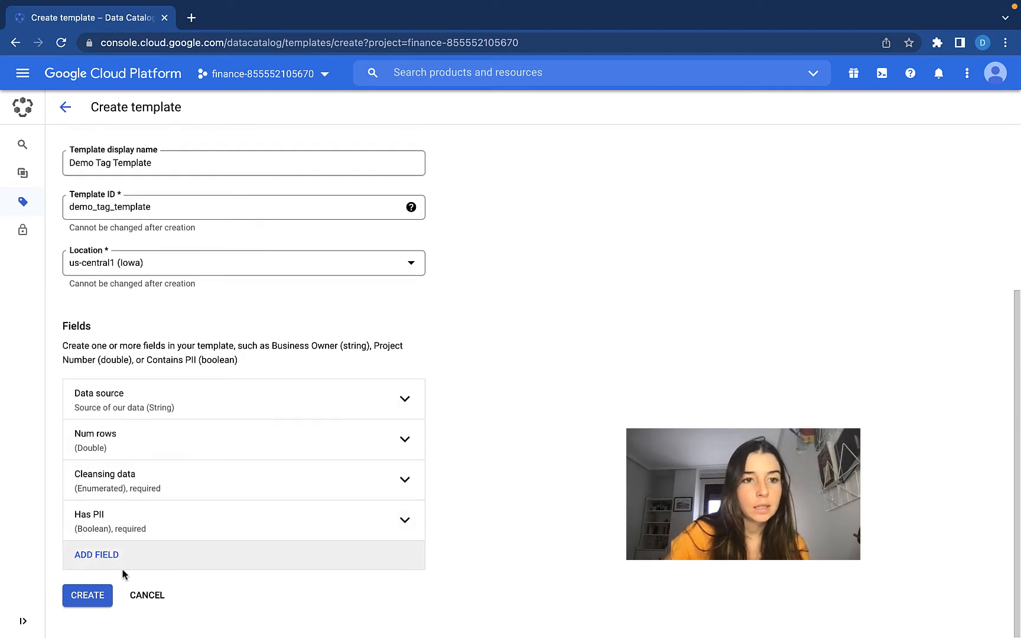
Create the tag template and go back to the list of tag templates
{"action": "left_click", "coordinate": [87, 594]}
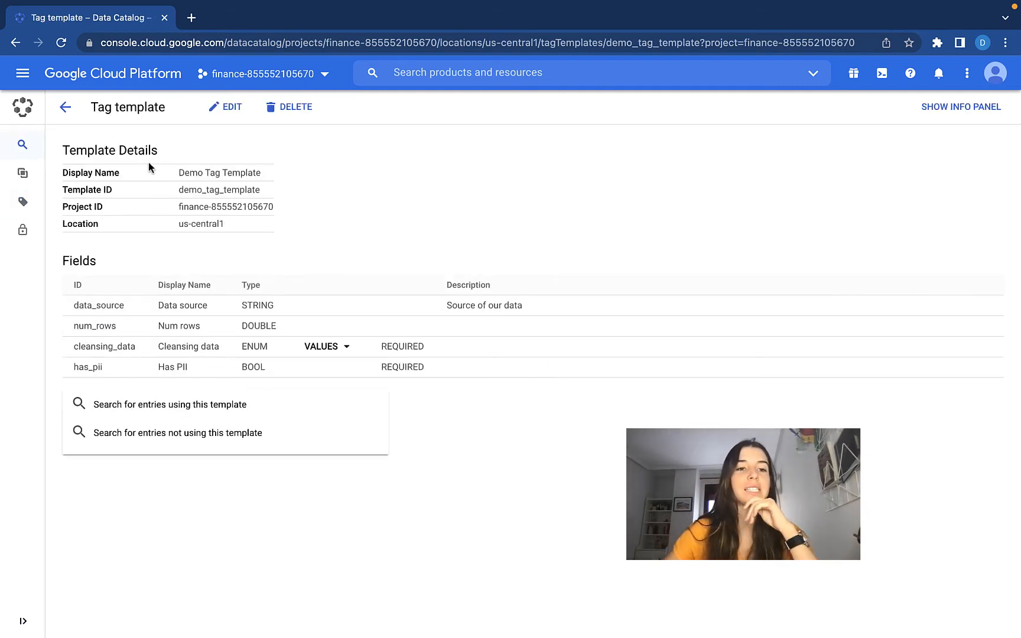
{"action": "left_click", "coordinate": [65, 107]}
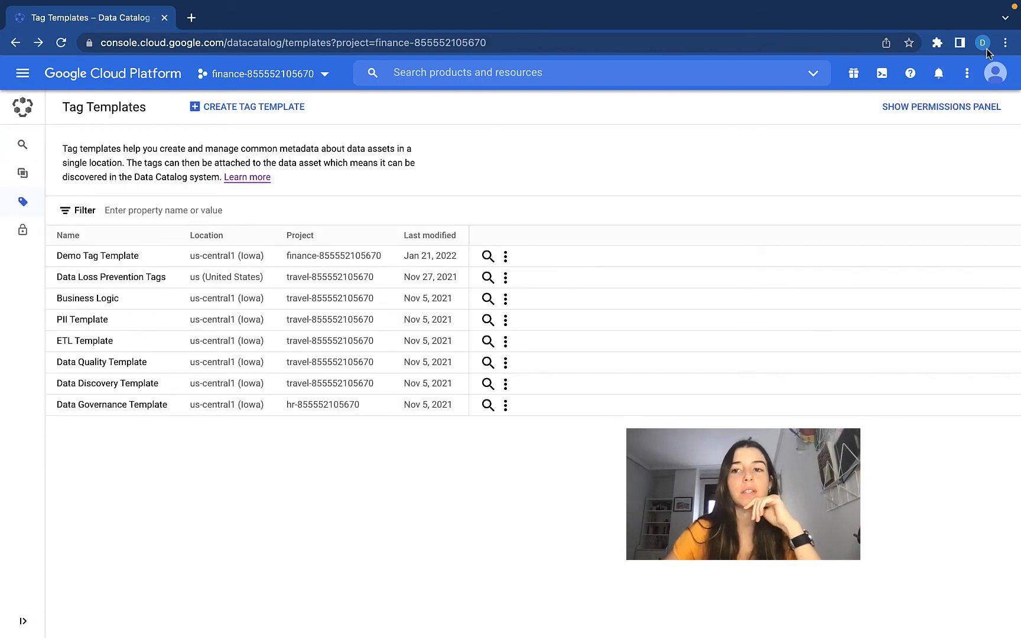
Switch to the browser profile for the travel project and open the starred customers table from the Data Catalog search page
{"action": "left_click", "coordinate": [983, 43]}
{"action": "left_click", "coordinate": [837, 358]}
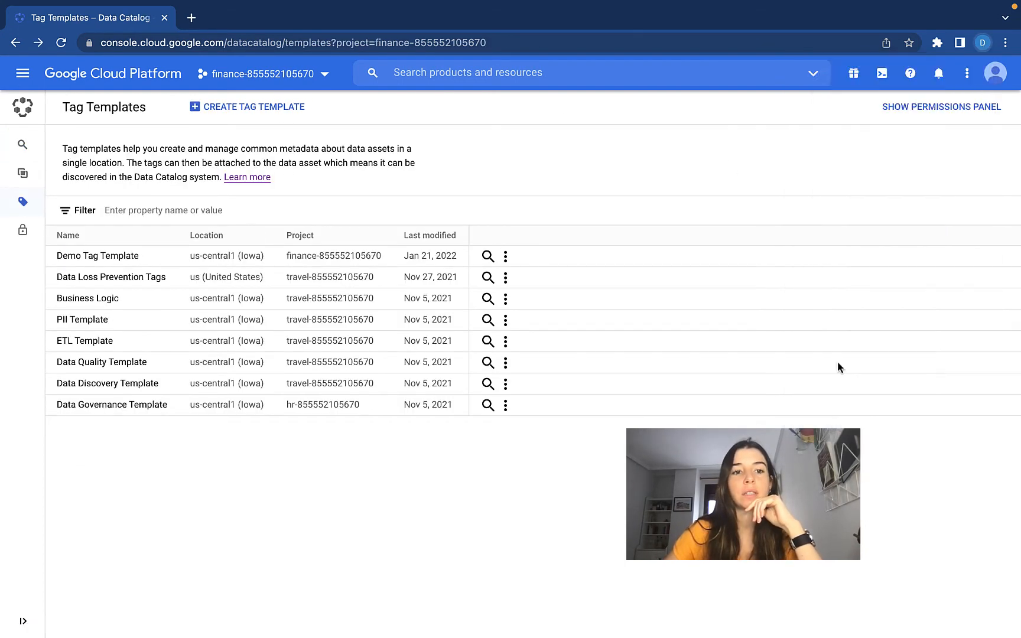
{"action": "left_click", "coordinate": [17, 155]}
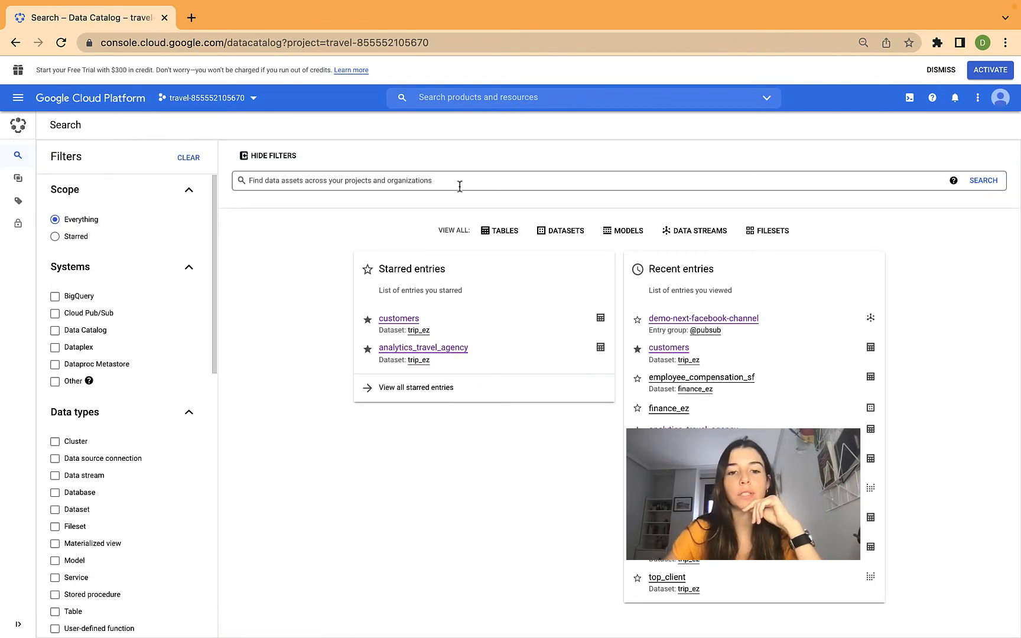
{"action": "left_click", "coordinate": [390, 319]}
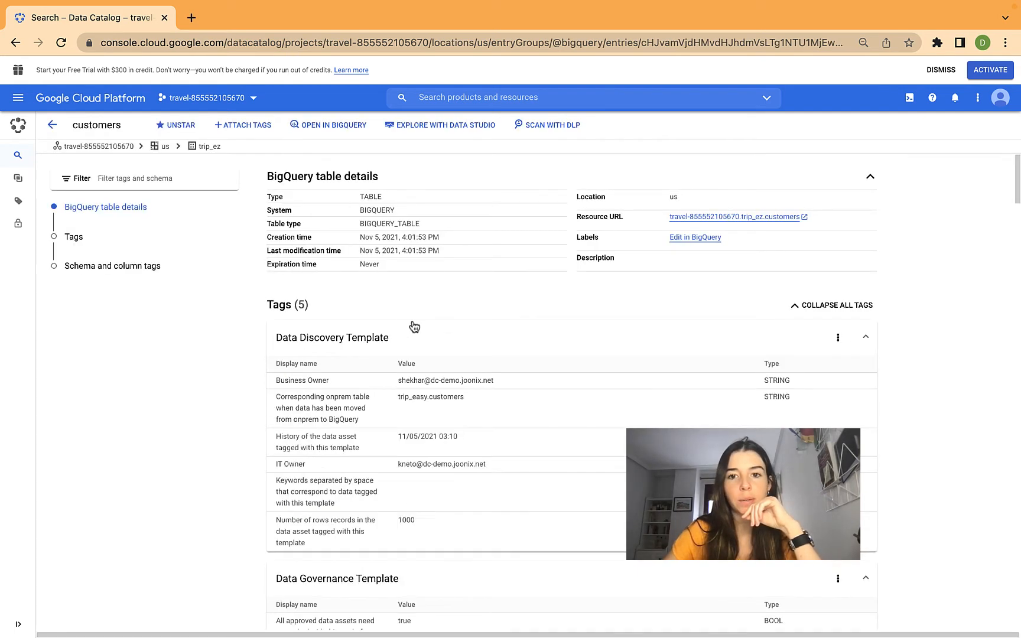
Open the customers table in BigQuery and examine its schema, table details and data preview across all columns
{"action": "left_click", "coordinate": [703, 219]}
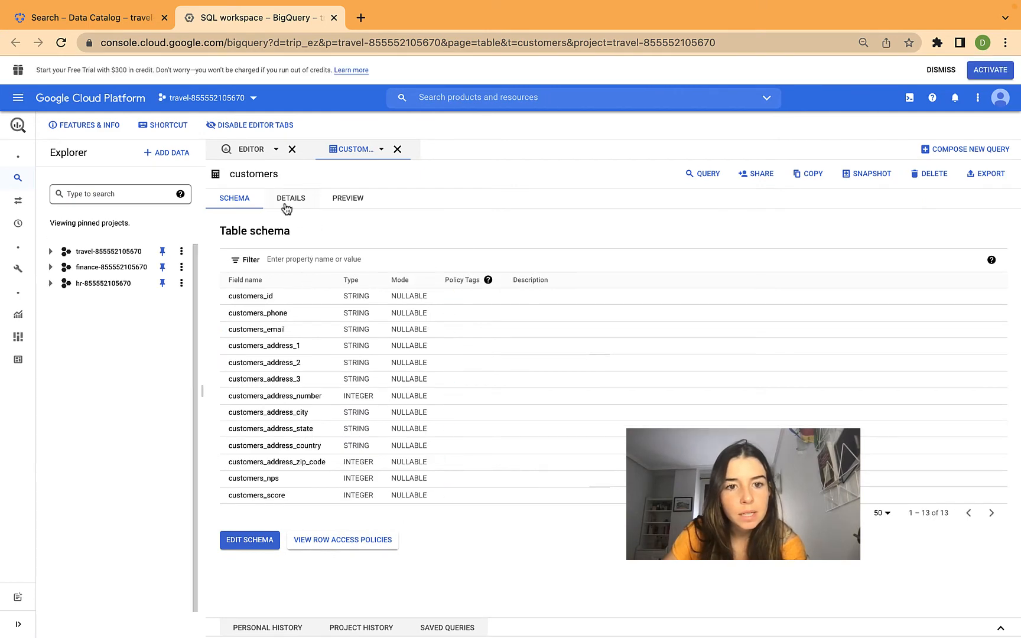
{"action": "left_click", "coordinate": [289, 200]}
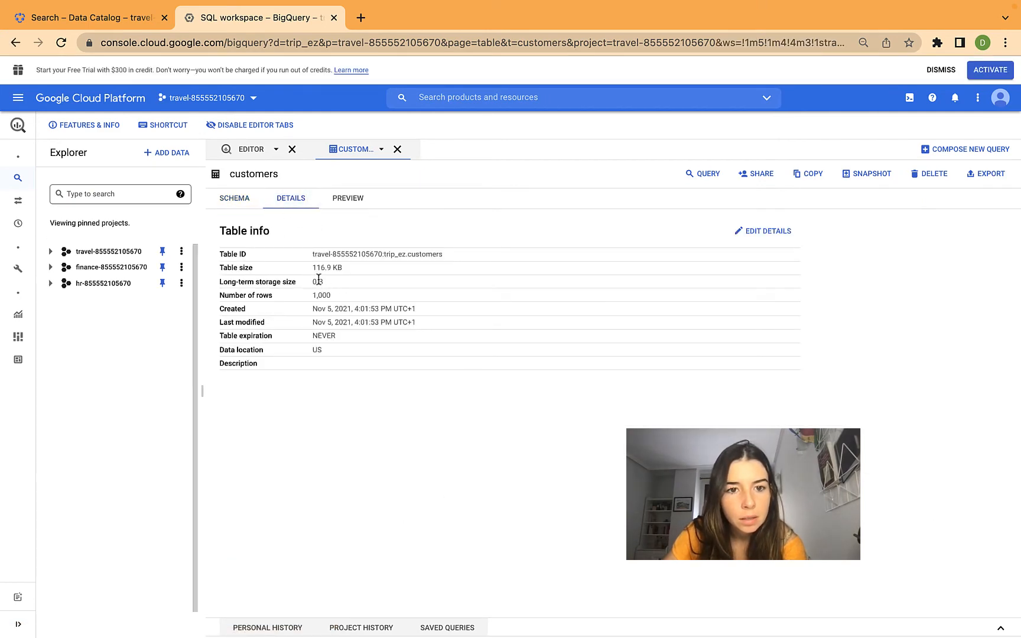
{"action": "left_click", "coordinate": [348, 198]}
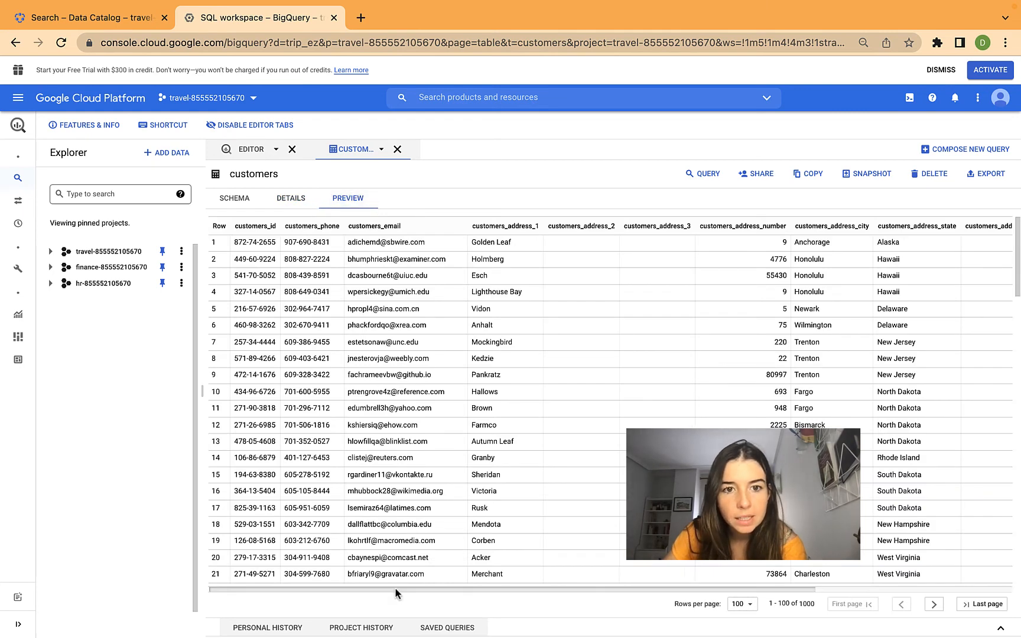
{"action": "left_click_drag", "start_coordinate": [395, 589], "coordinate": [250, 602]}
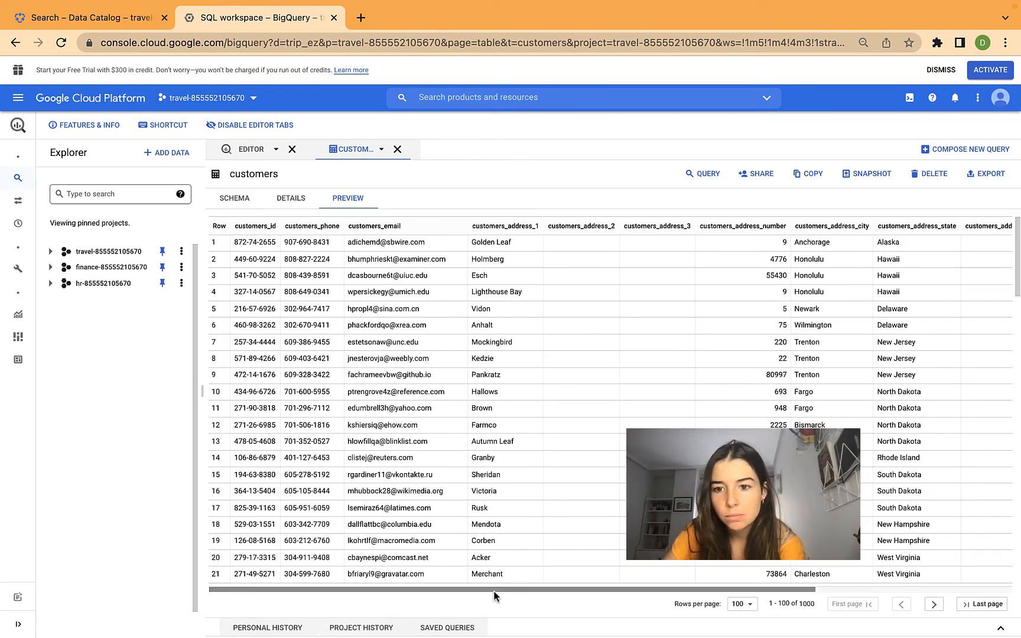
{"action": "scroll", "coordinate": [495, 590], "scroll_direction": "right", "scroll_amount": 5}
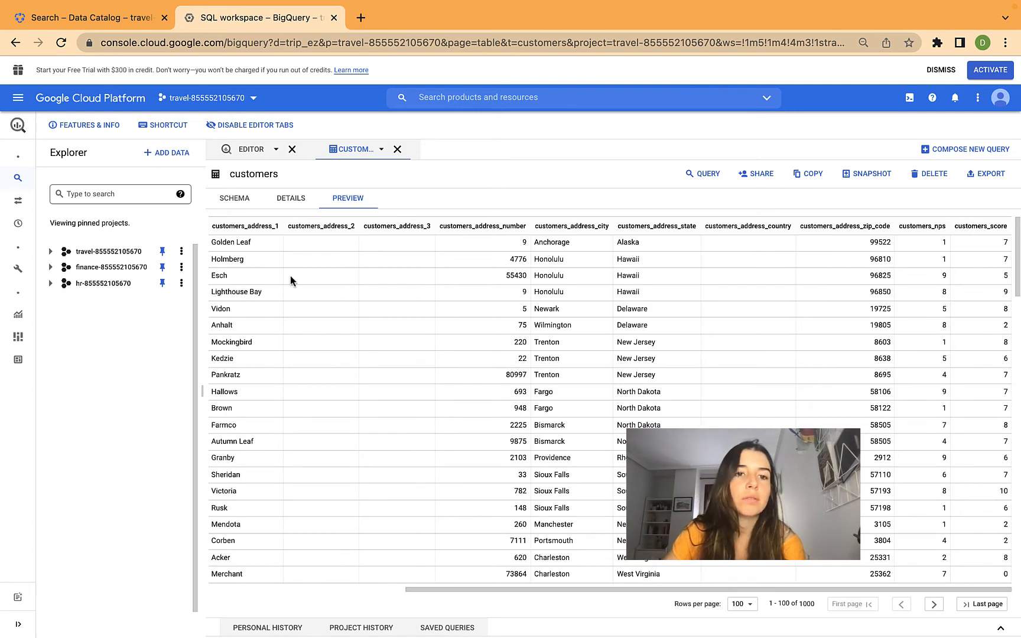
Return to the customers entry in Data Catalog and start attaching tags with the table and all its columns as targets
{"action": "left_click", "coordinate": [89, 18]}
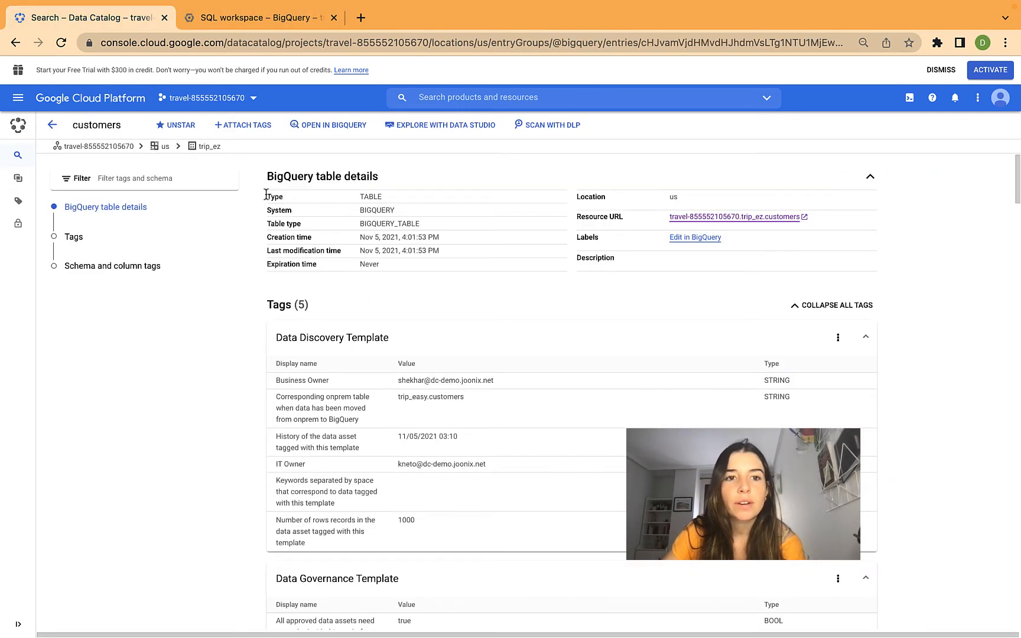
{"action": "left_click", "coordinate": [228, 131]}
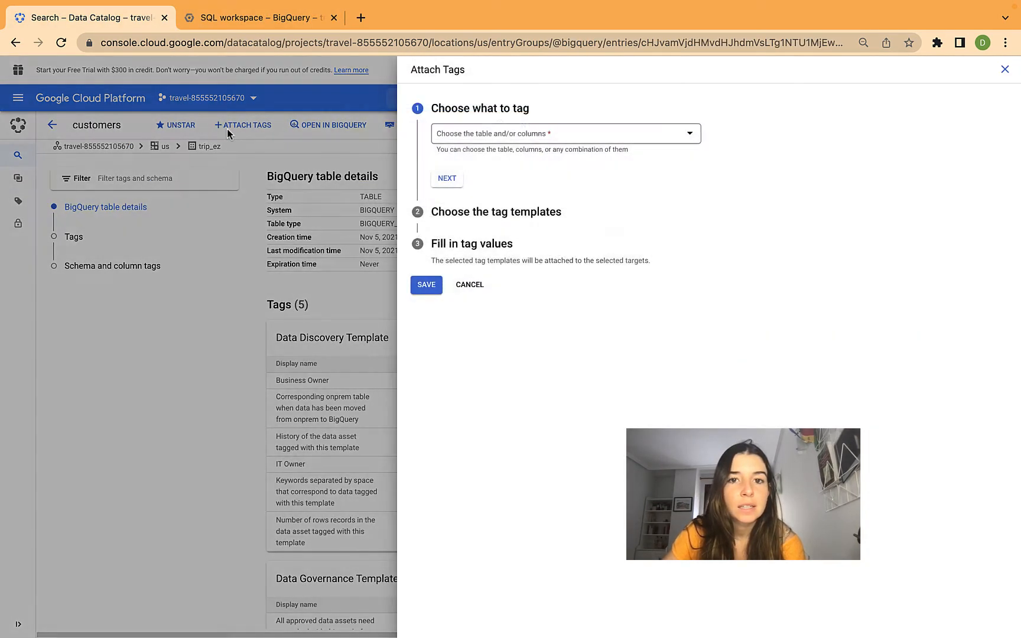
{"action": "left_click", "coordinate": [492, 135]}
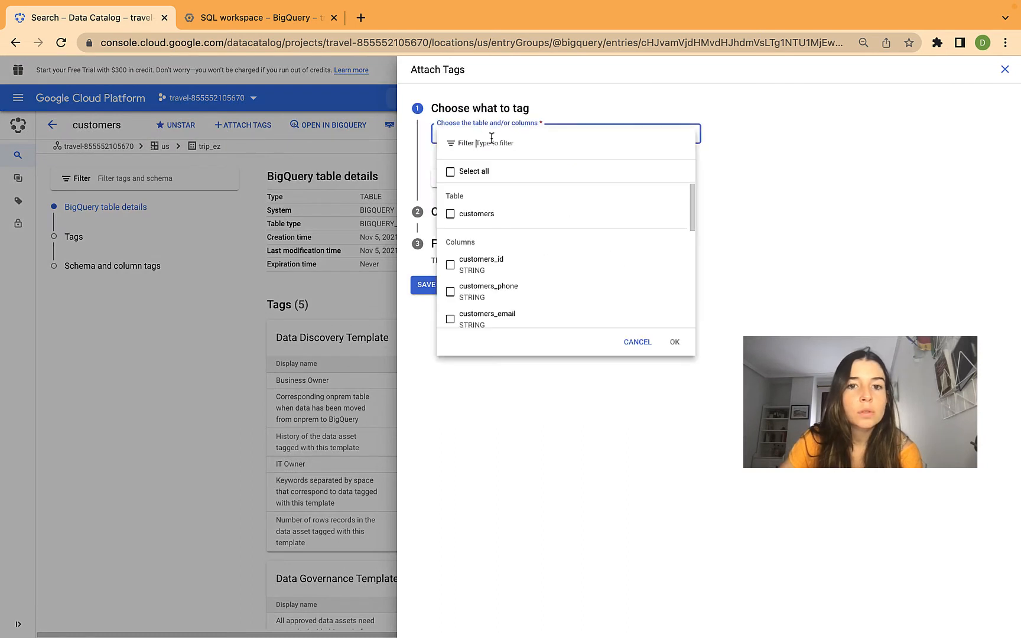
{"action": "left_click", "coordinate": [474, 174]}
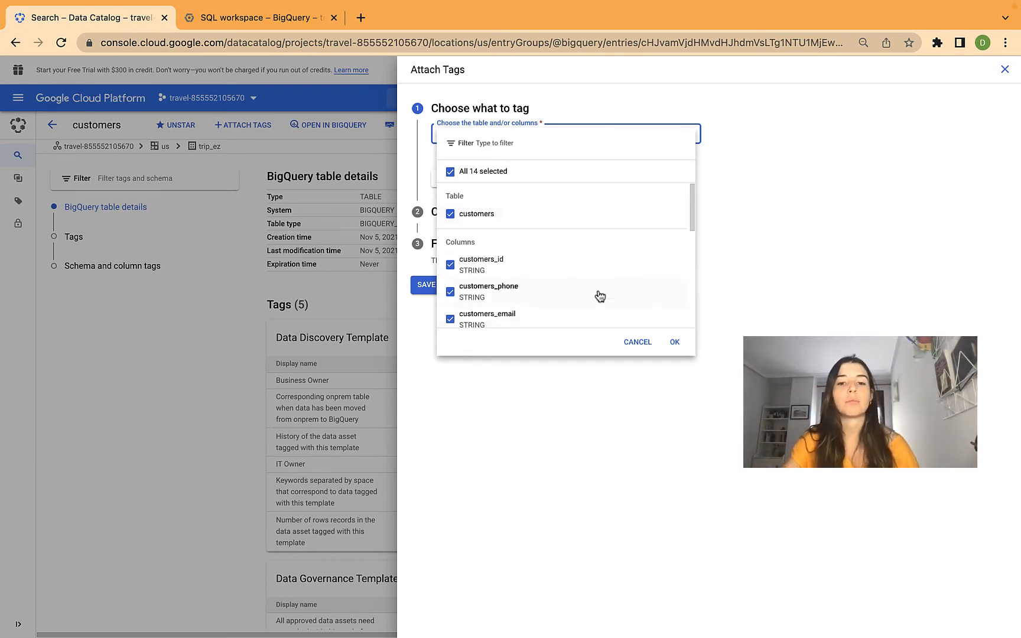
{"action": "left_click", "coordinate": [673, 340]}
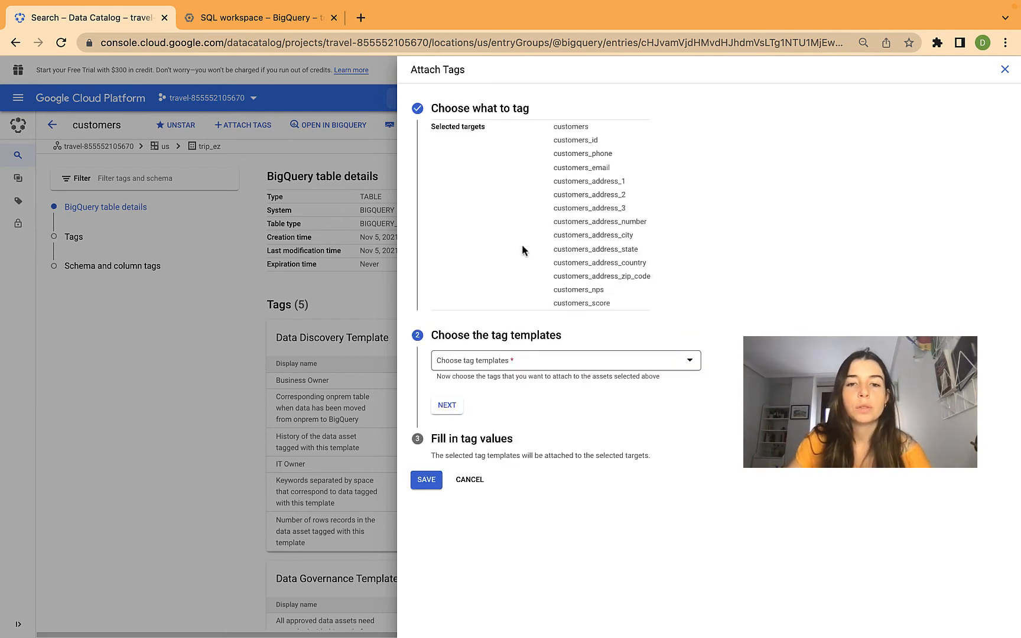
Choose Demo Tag Template as the tag template to attach to the selected targets
{"action": "left_click", "coordinate": [503, 363]}
{"action": "scroll", "coordinate": [506, 408], "scroll_direction": "down", "scroll_amount": 3}
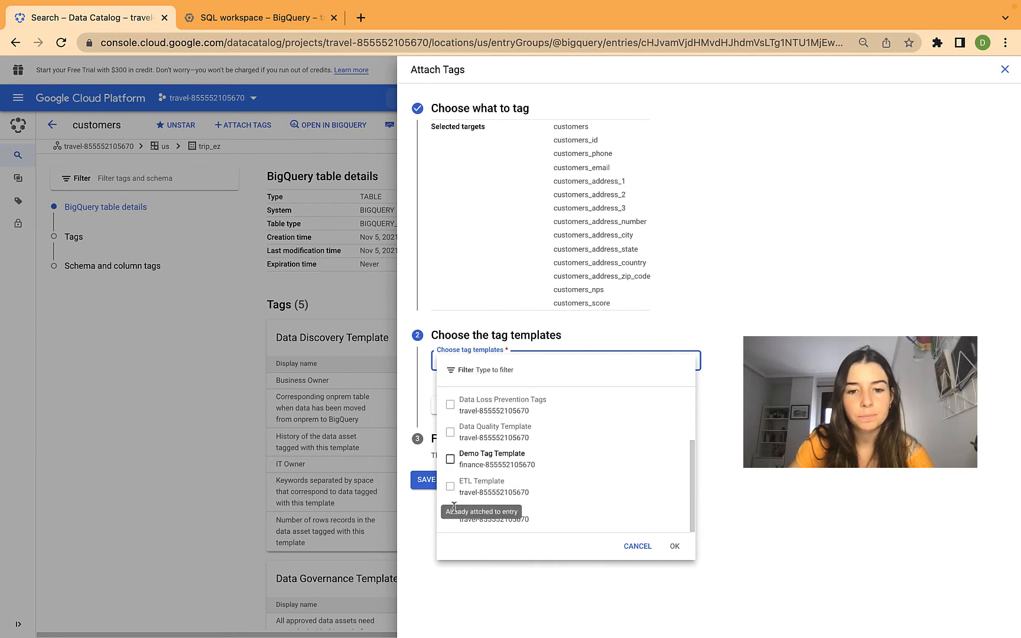
{"action": "scroll", "coordinate": [499, 438], "scroll_direction": "up", "scroll_amount": 3}
{"action": "scroll", "coordinate": [502, 472], "scroll_direction": "down", "scroll_amount": 3}
{"action": "left_click", "coordinate": [484, 464]}
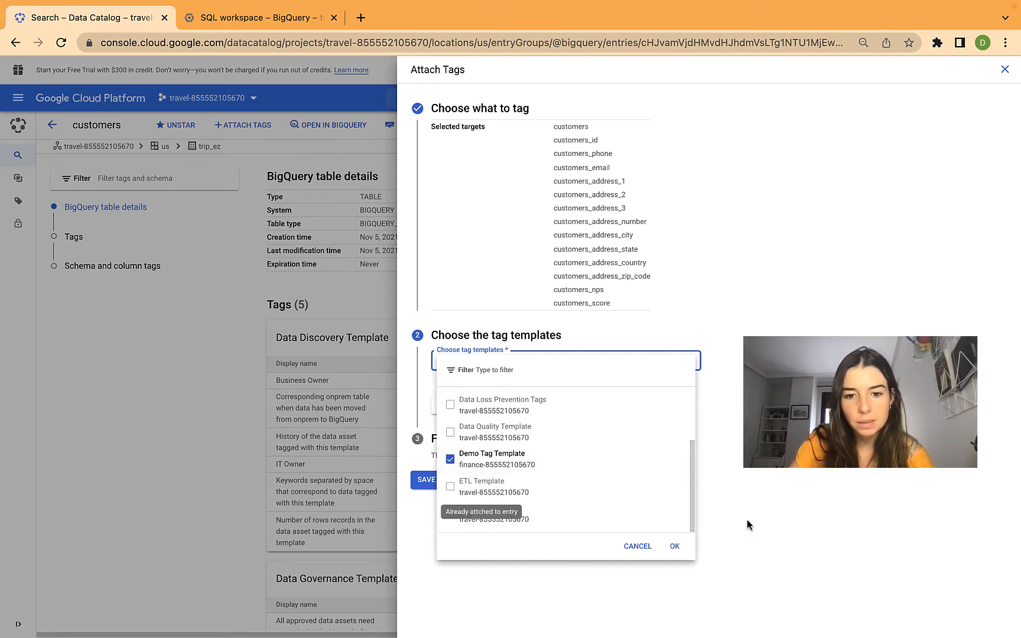
{"action": "left_click", "coordinate": [675, 547]}
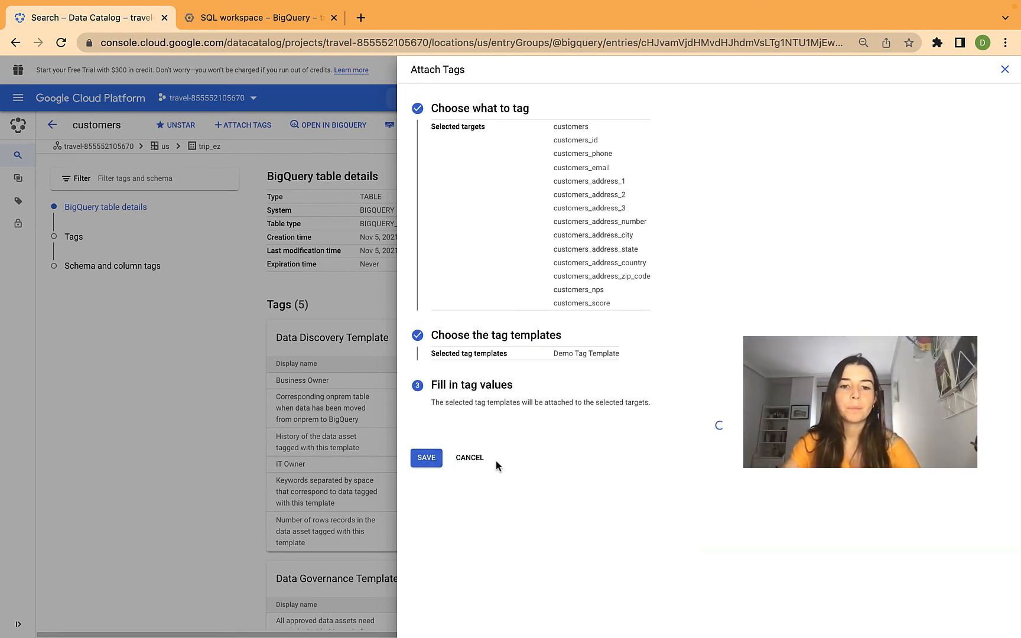
Fill in the Demo Tag Template values with MySQL DB as the data source and 1000 as the number of rows
{"action": "scroll", "coordinate": [468, 411], "scroll_direction": "down", "scroll_amount": 1}
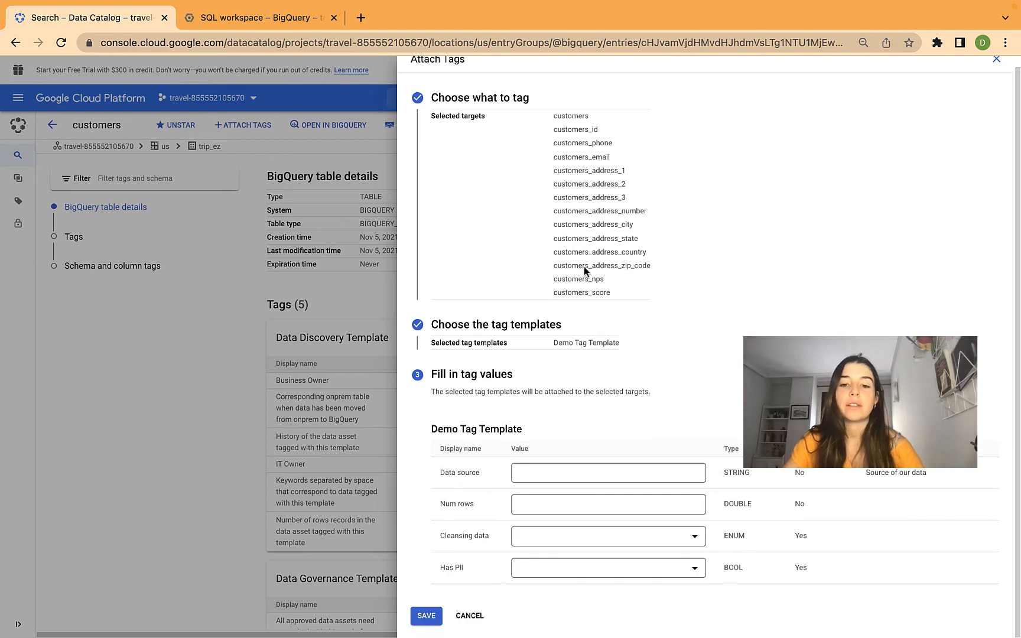
{"action": "left_click", "coordinate": [595, 480]}
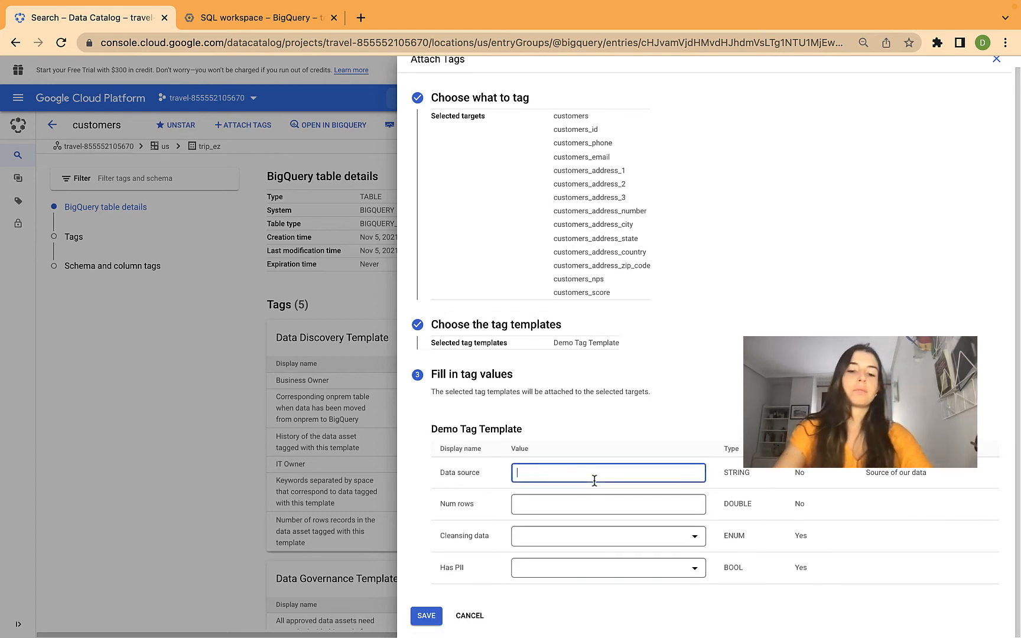
{"action": "type", "text": "MySQL"}
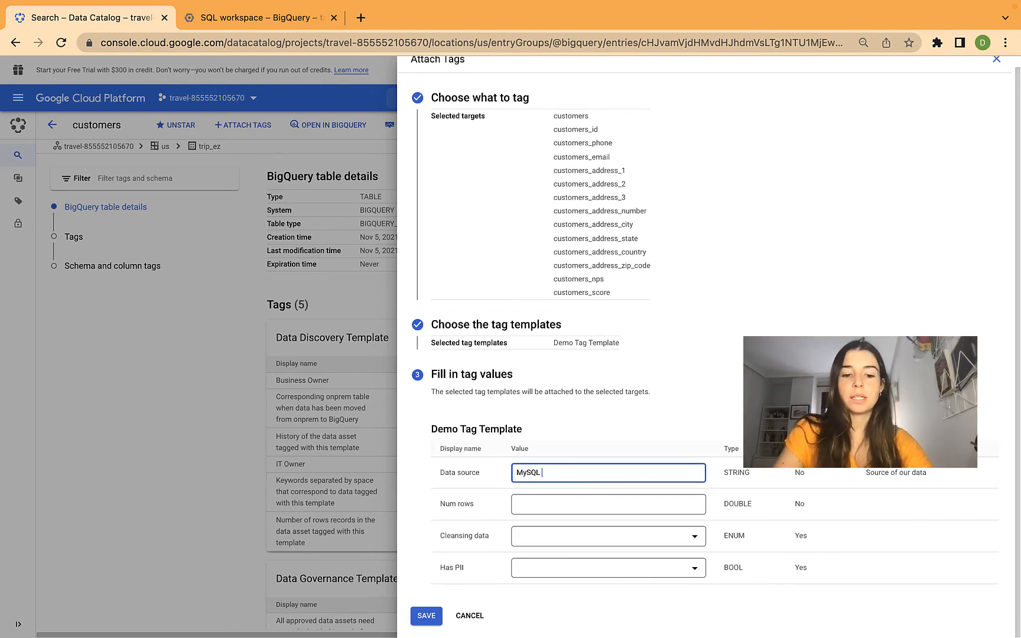
{"action": "type", "text": " DB"}
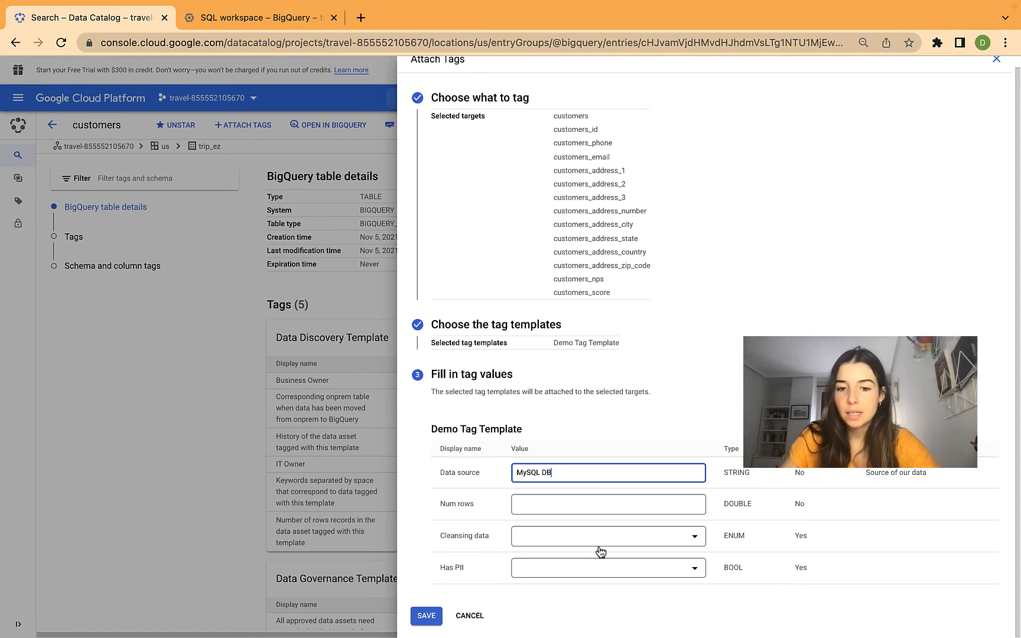
{"action": "left_click", "coordinate": [615, 498]}
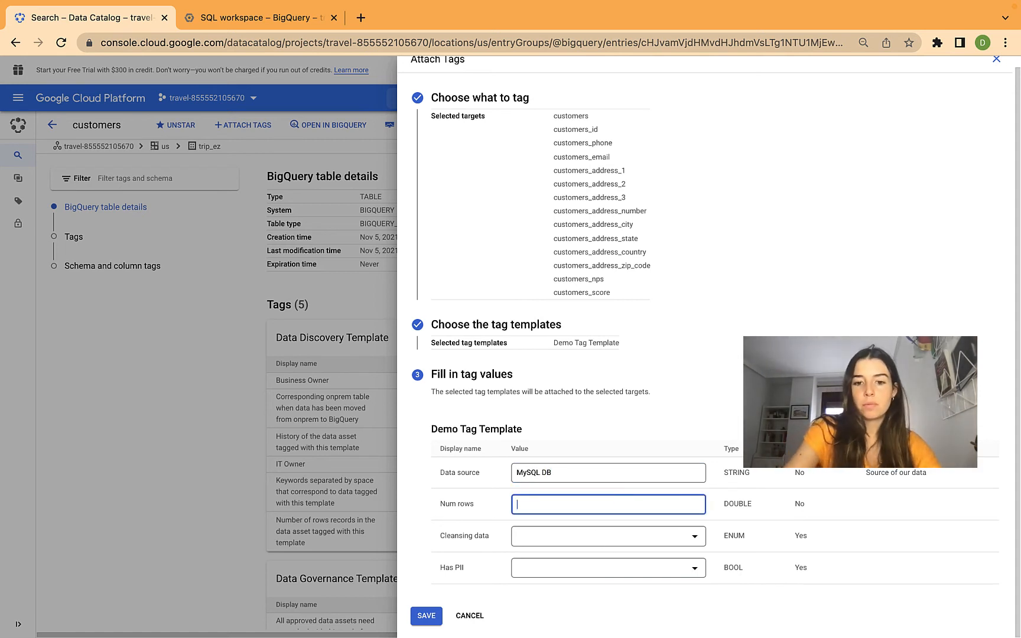
Set Cleansing data to Processing data and Has PII to TRUE, and save the tags to the selected targets
{"action": "left_click", "coordinate": [556, 541]}
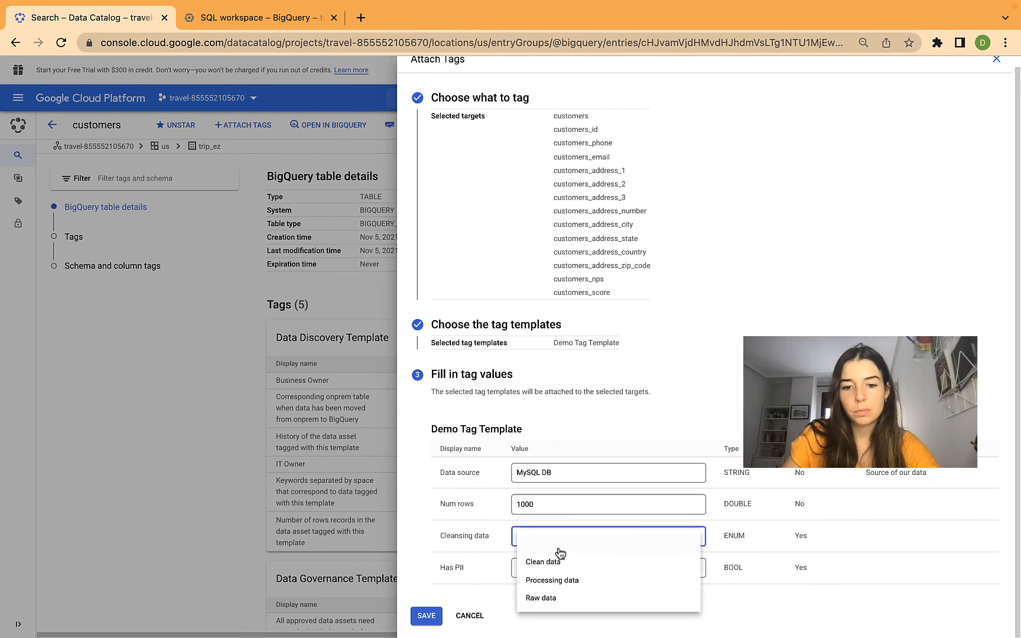
{"action": "left_click", "coordinate": [565, 579]}
{"action": "left_click", "coordinate": [565, 569]}
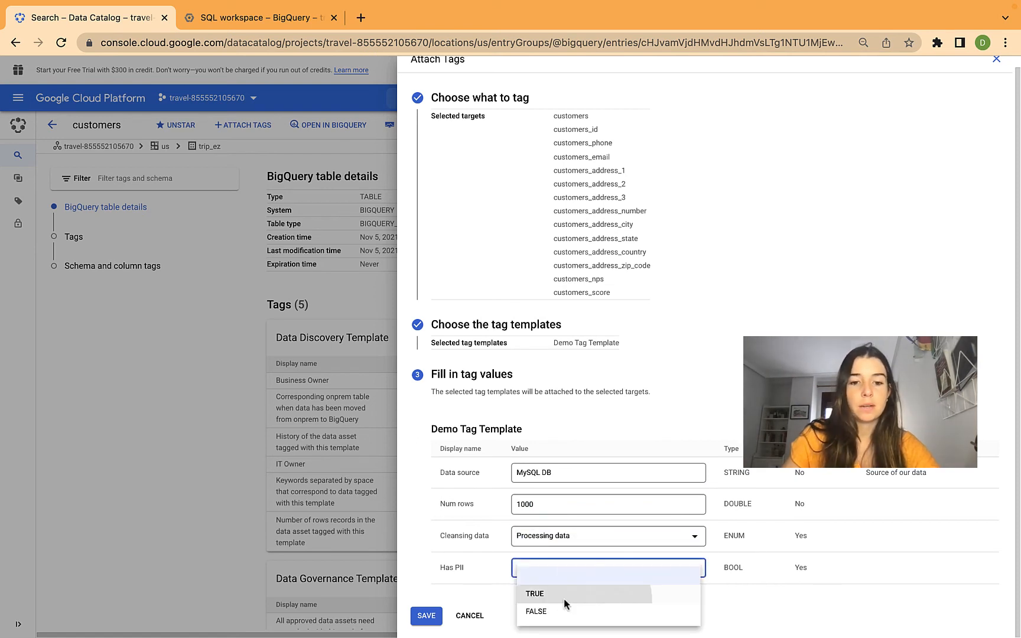
{"action": "left_click", "coordinate": [566, 594]}
{"action": "left_click", "coordinate": [426, 615]}
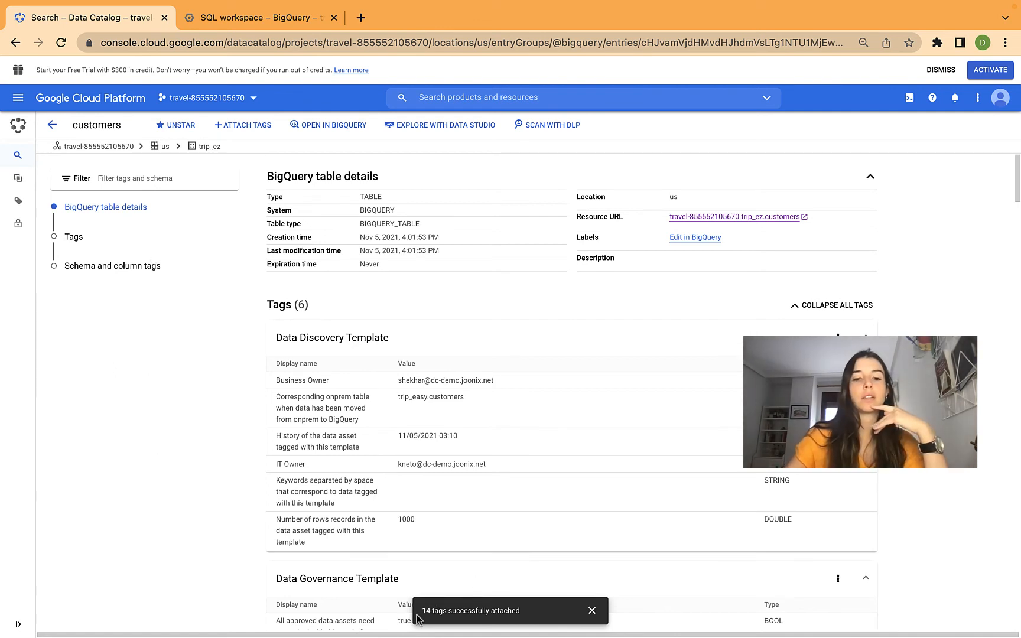
Go to the Data Catalog search page and try a query on the has_pii field of demo_tag_template, adapted from the recent EMAIL_ADDRESS query
{"action": "mouse_move", "coordinate": [21, 185]}
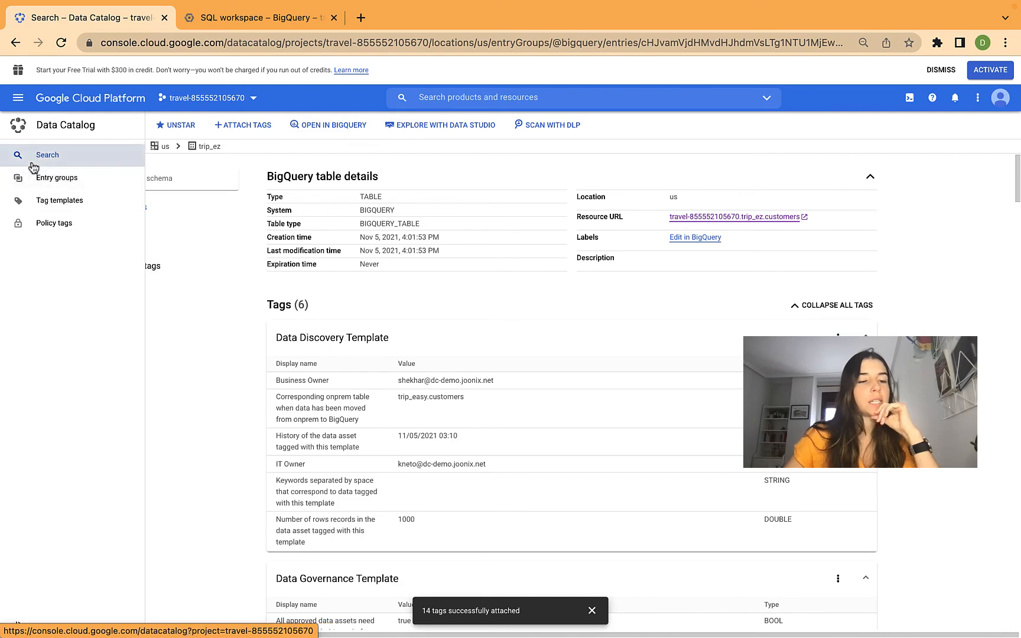
{"action": "left_click", "coordinate": [33, 165]}
{"action": "left_click", "coordinate": [291, 184]}
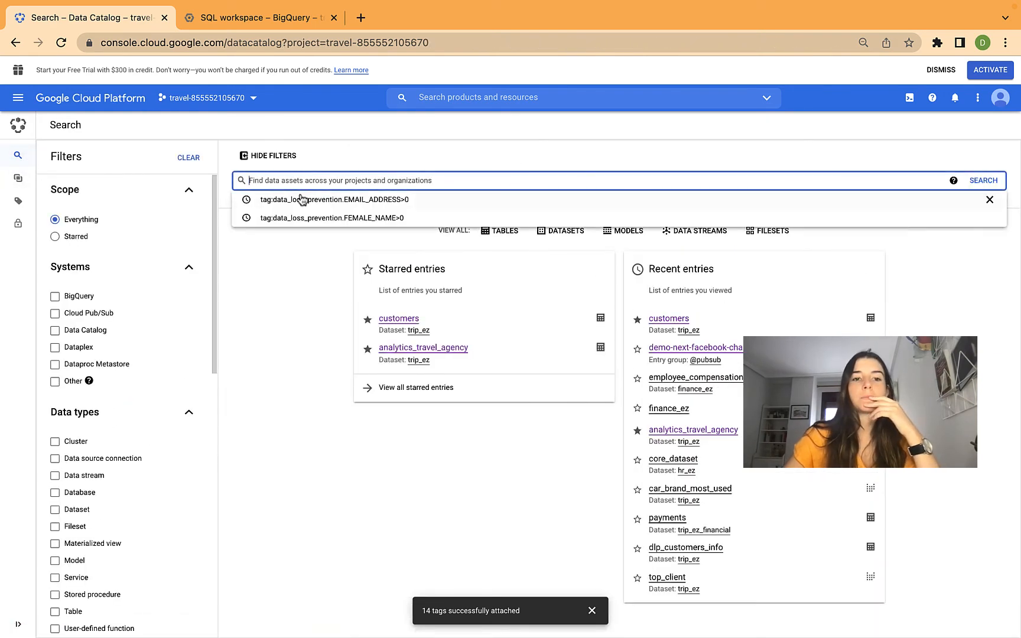
{"action": "left_click", "coordinate": [302, 200]}
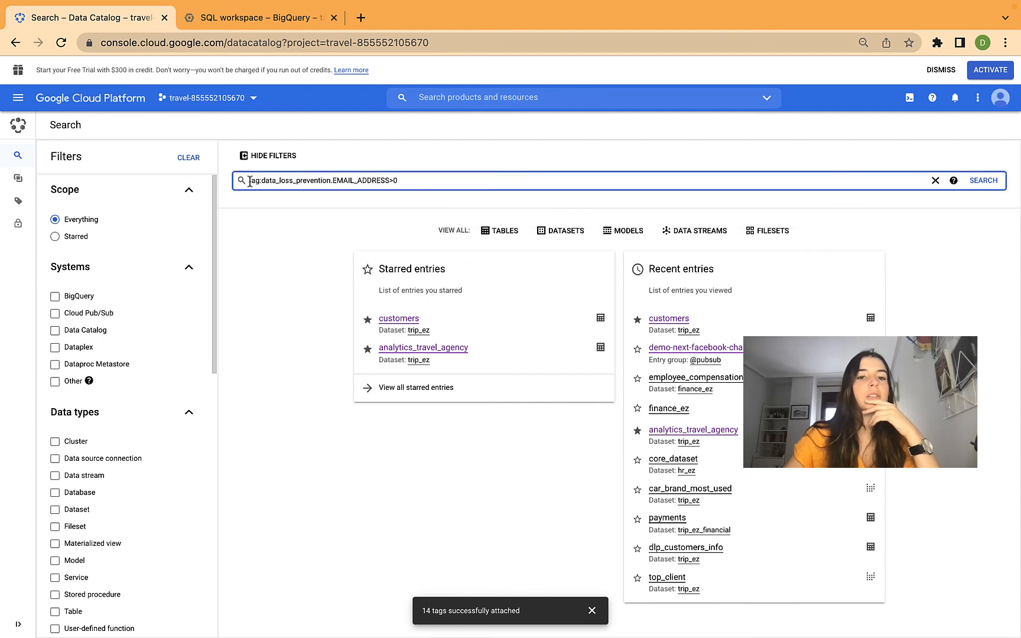
{"action": "left_click_drag", "start_coordinate": [260, 182], "coordinate": [330, 185]}
{"action": "key", "text": "BackSpace"}
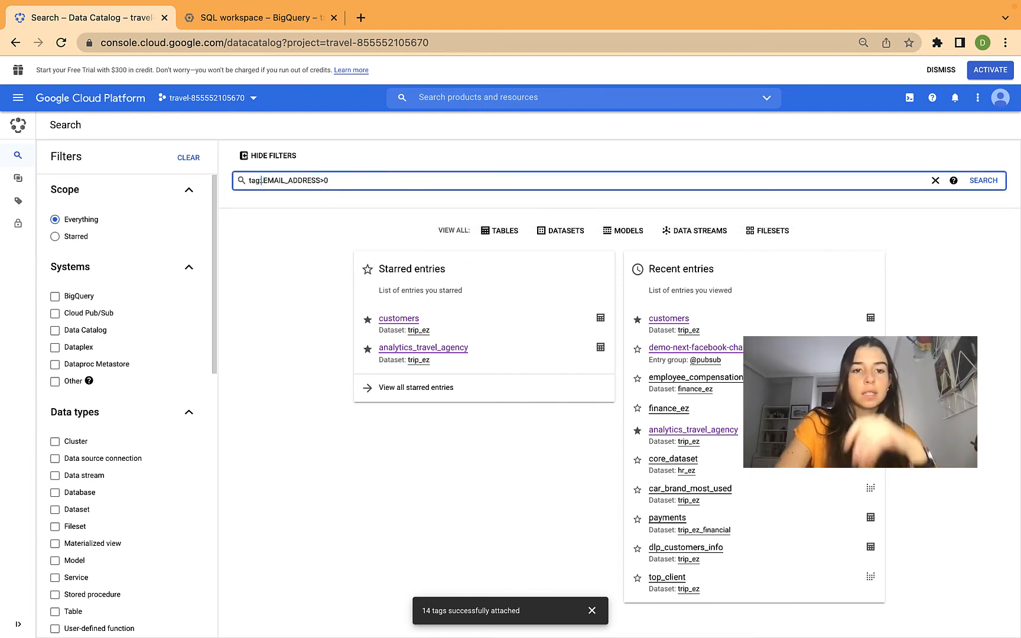
{"action": "type", "text": "demo_tag"}
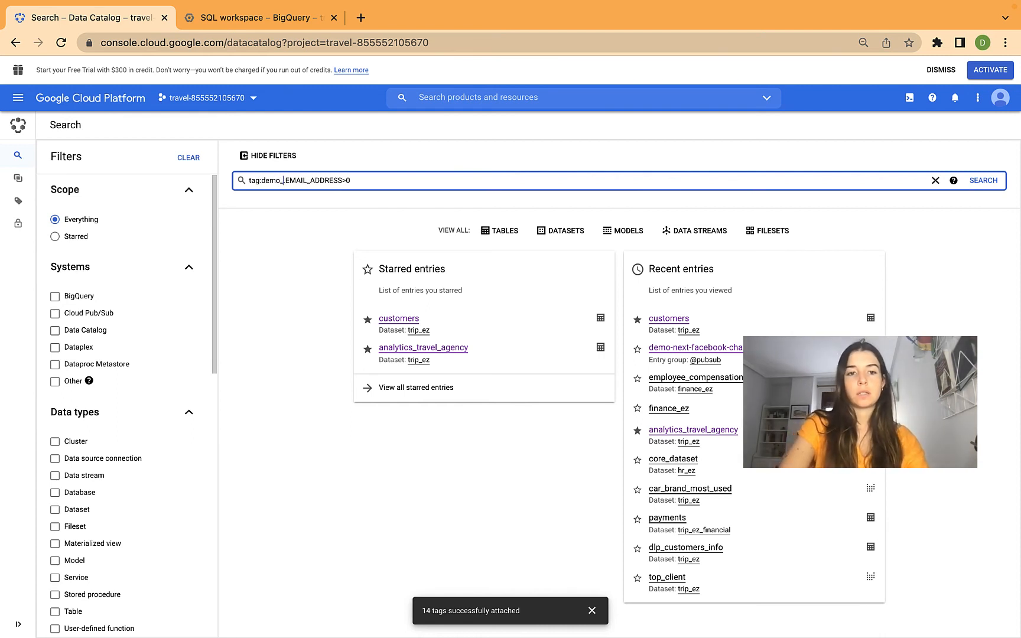
{"action": "type", "text": "_template."}
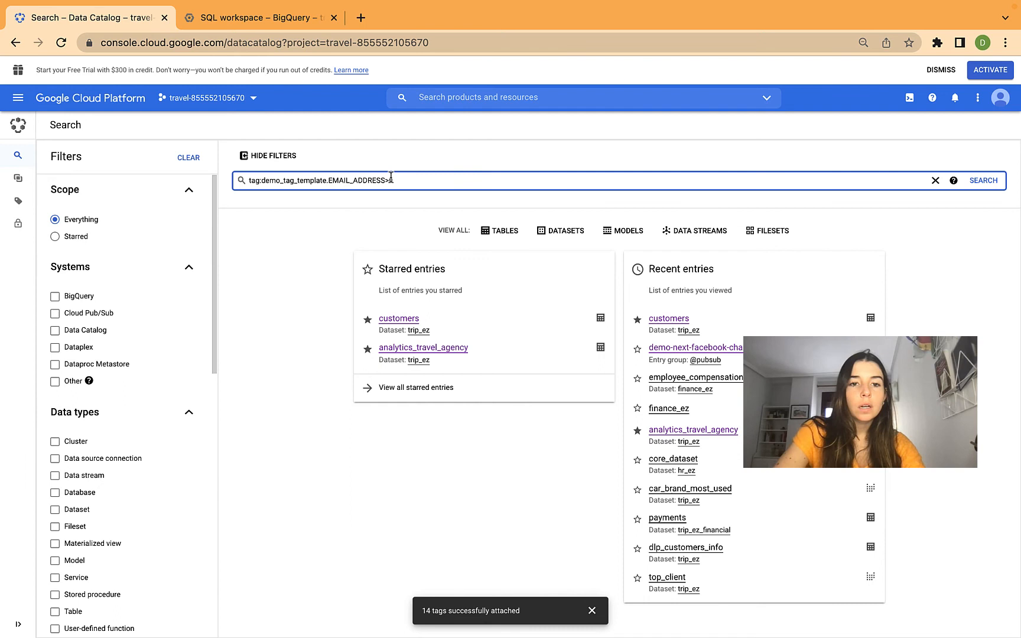
{"action": "left_click_drag", "start_coordinate": [391, 178], "coordinate": [331, 179]}
{"action": "type", "text": "has"}
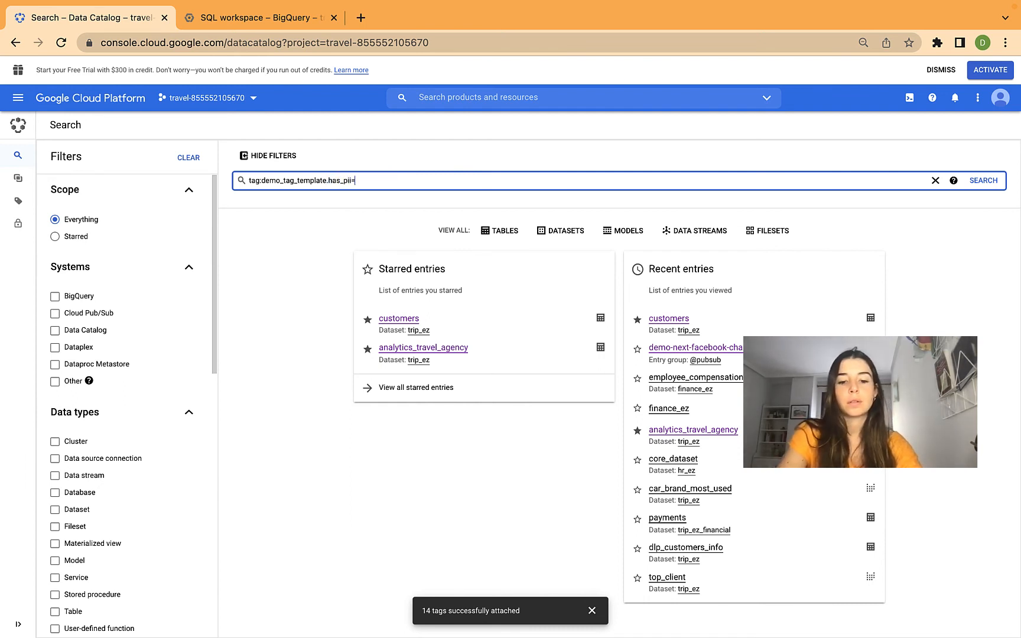
{"action": "key", "text": "Return"}
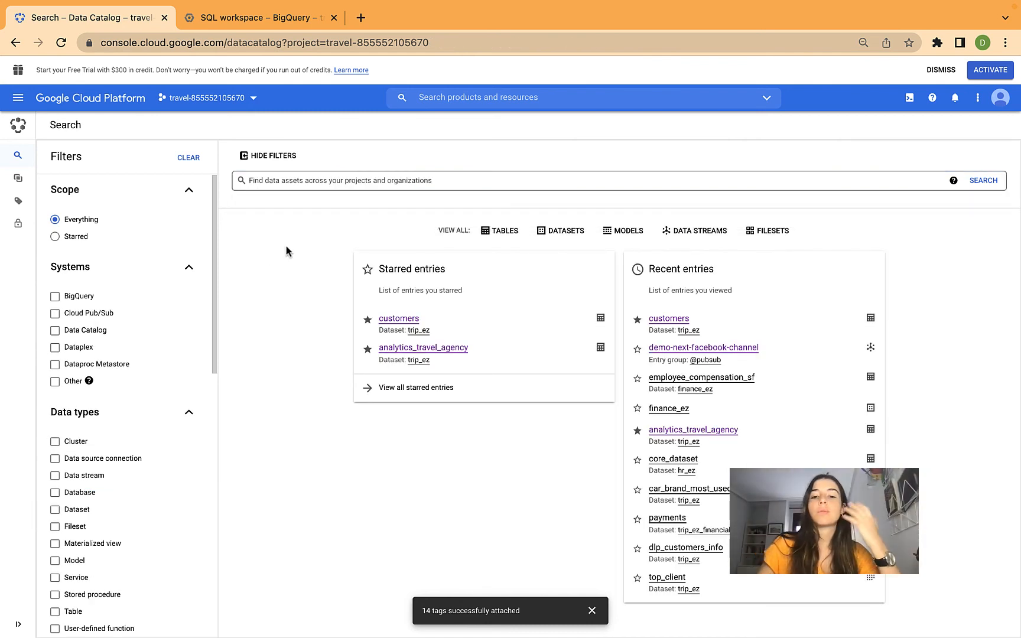
Search the catalog for assets matching tag:demo_tag_template.cleansing_data="Processing data"
{"action": "left_click", "coordinate": [311, 181]}
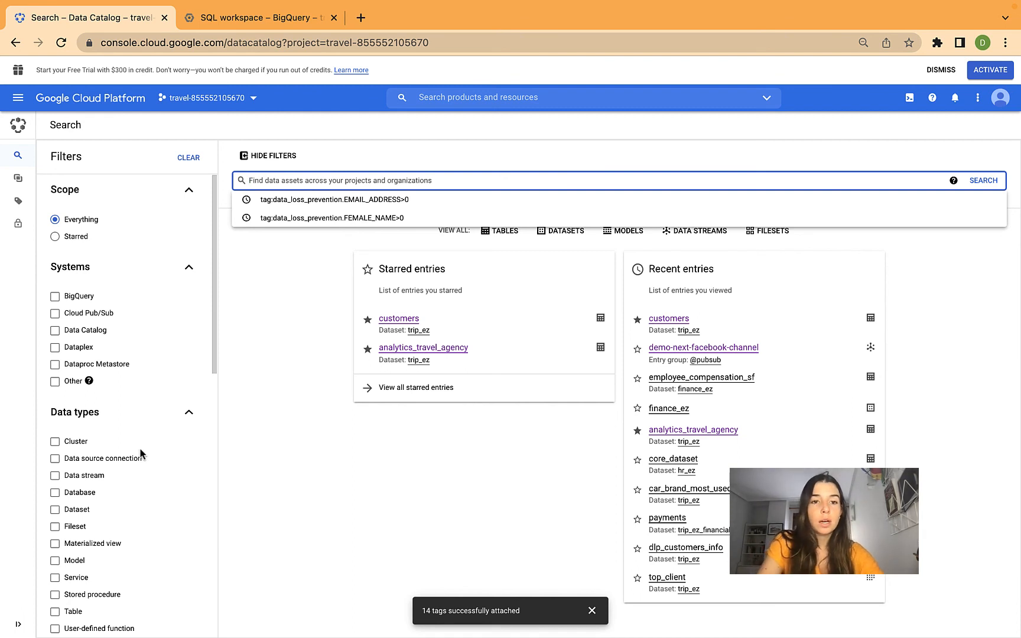
{"action": "type", "text": "tag:demo_tag_template."}
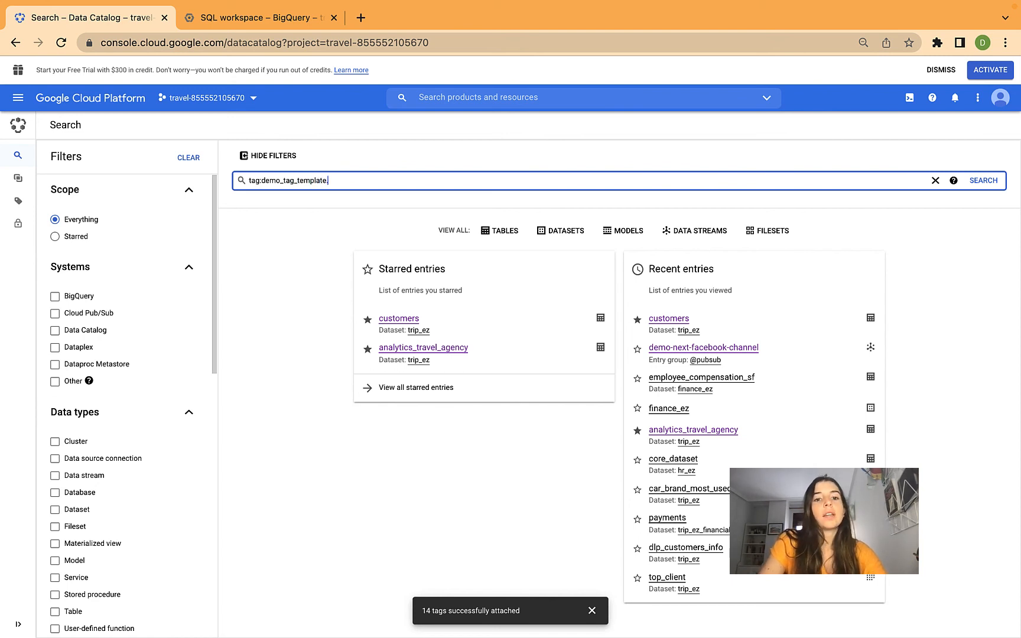
{"action": "type", "text": "cleansing_data"}
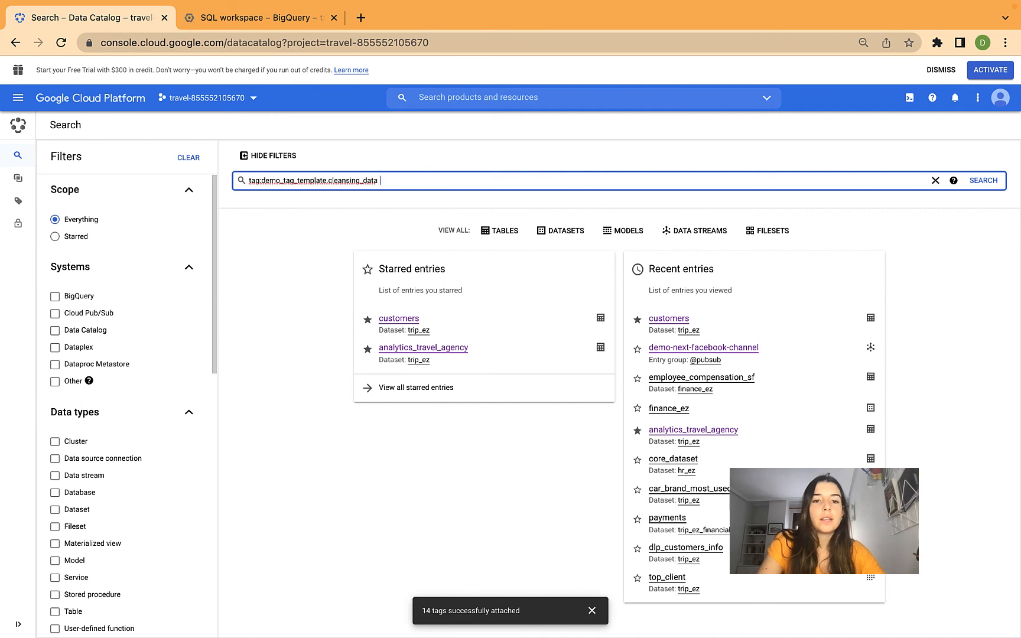
{"action": "key", "text": "BackSpace"}
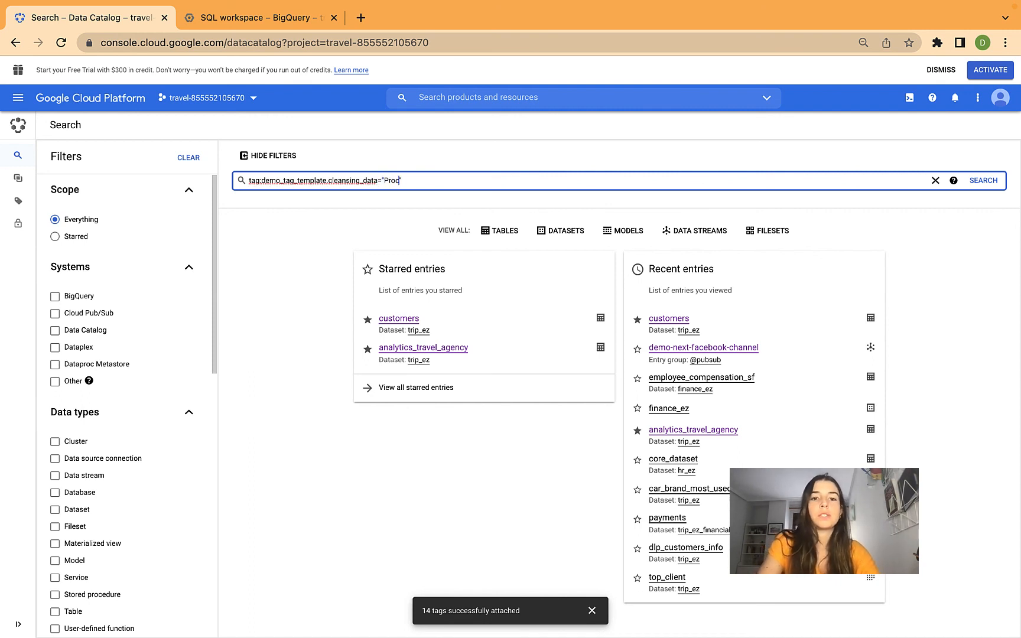
{"action": "type", "text": "=\"Processing data"}
{"action": "key", "text": "Return"}
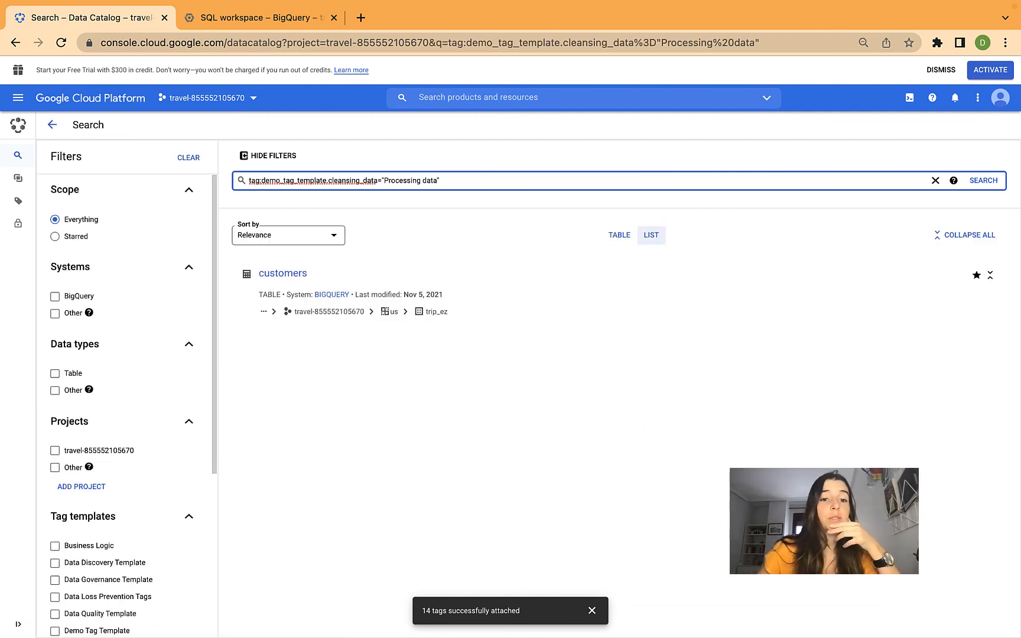
Open the customers table from the search results and examine its Demo Tag Template values, especially Cleansing data and Has PII
{"action": "left_click", "coordinate": [274, 273]}
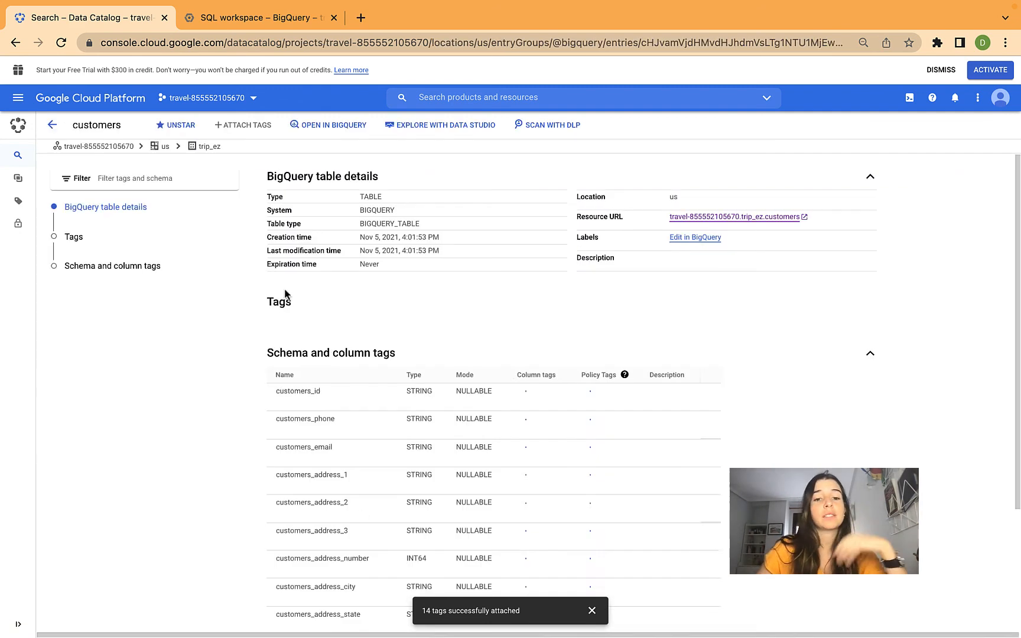
{"action": "left_click", "coordinate": [866, 334]}
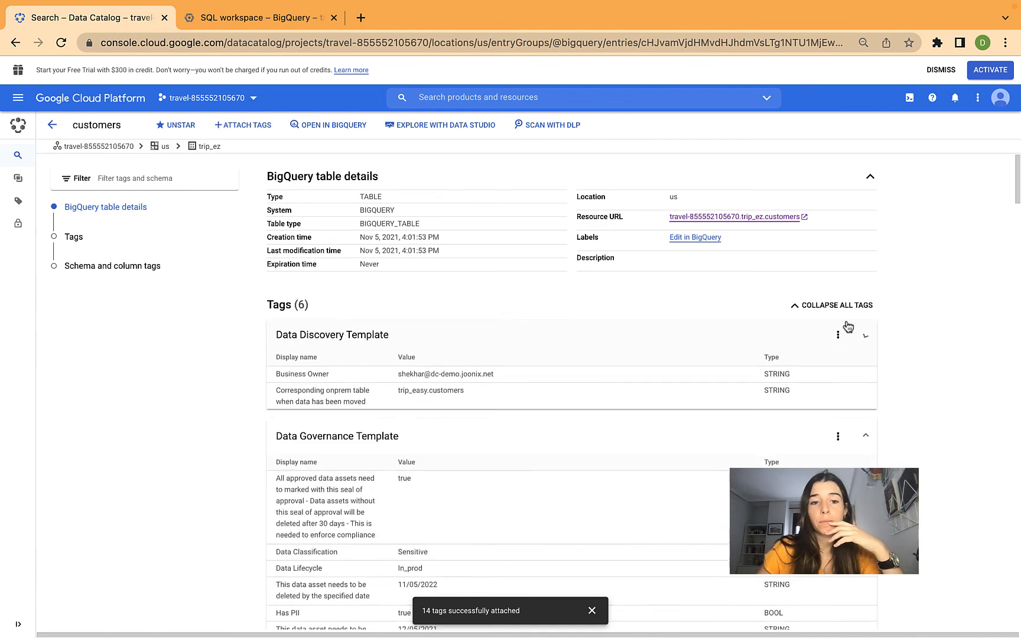
{"action": "left_click", "coordinate": [328, 444]}
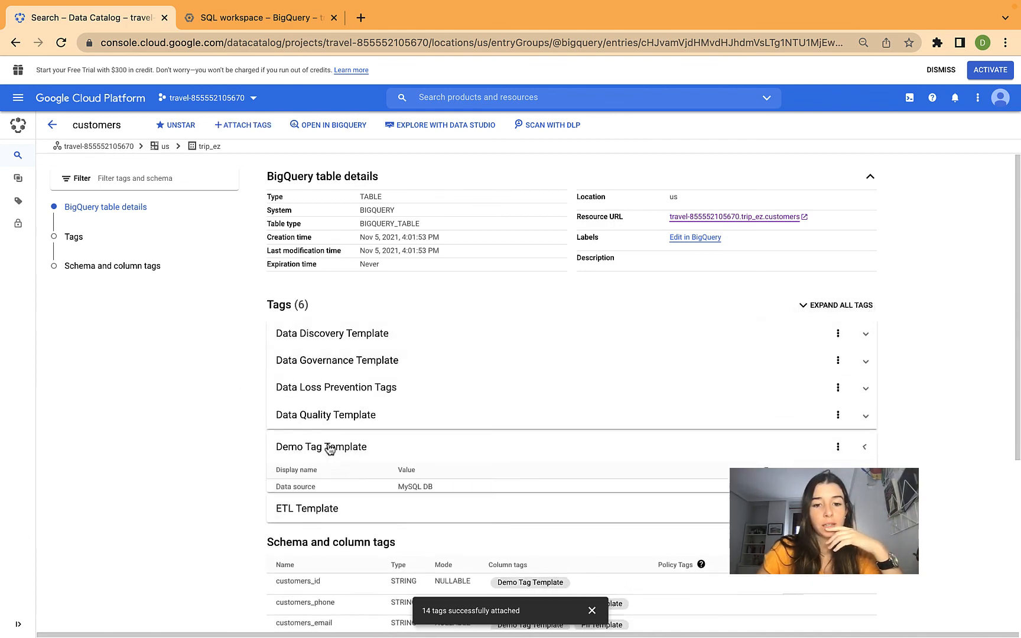
{"action": "scroll", "coordinate": [328, 445], "scroll_direction": "down", "scroll_amount": 1}
{"action": "scroll", "coordinate": [349, 431], "scroll_direction": "down", "scroll_amount": 1}
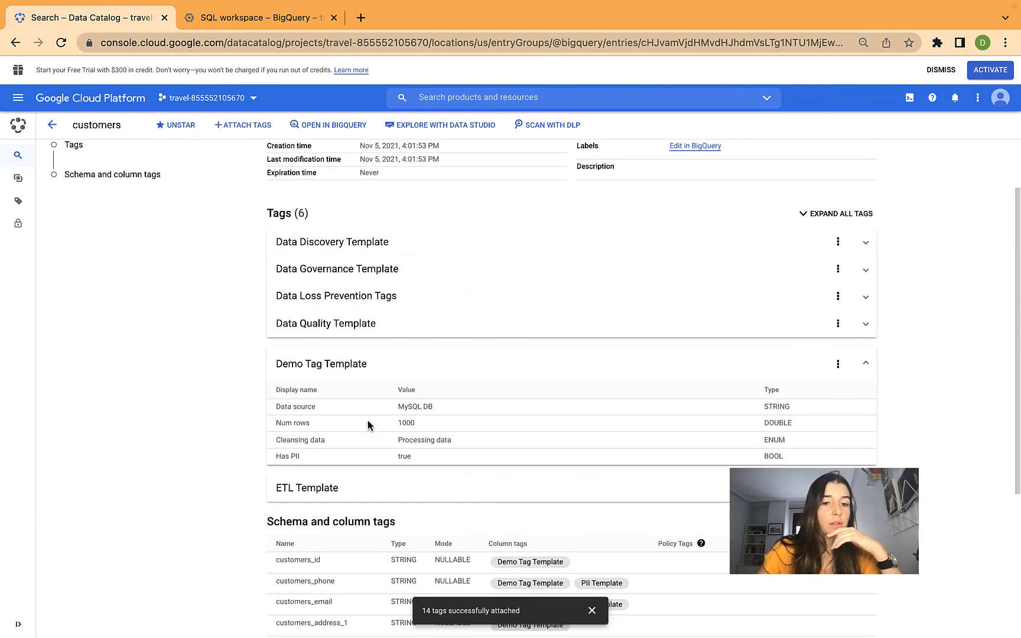
{"action": "triple_click", "coordinate": [395, 438]}
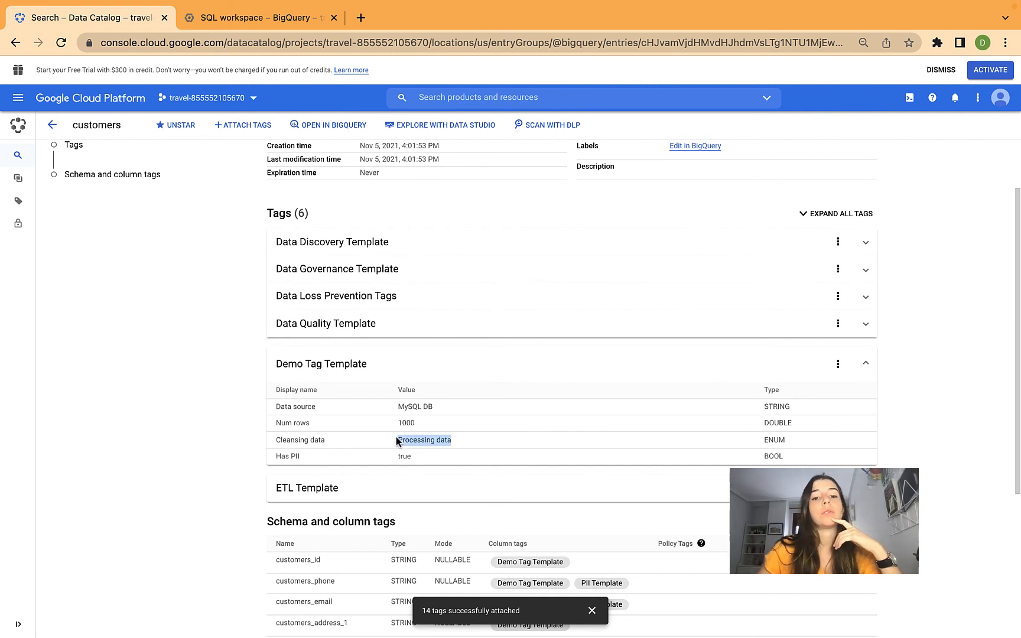
{"action": "double_click", "coordinate": [404, 456]}
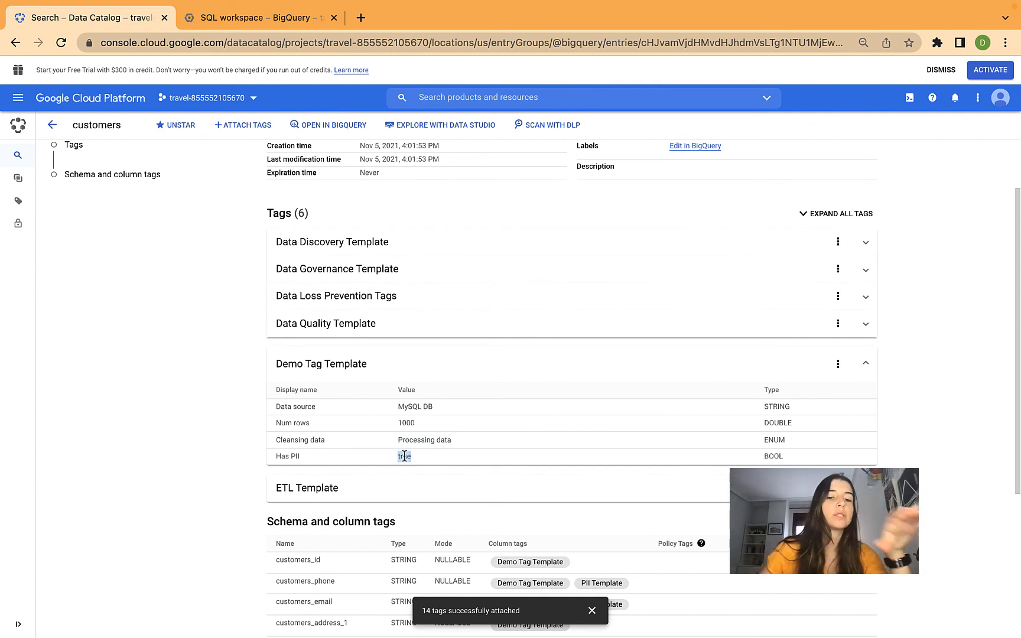